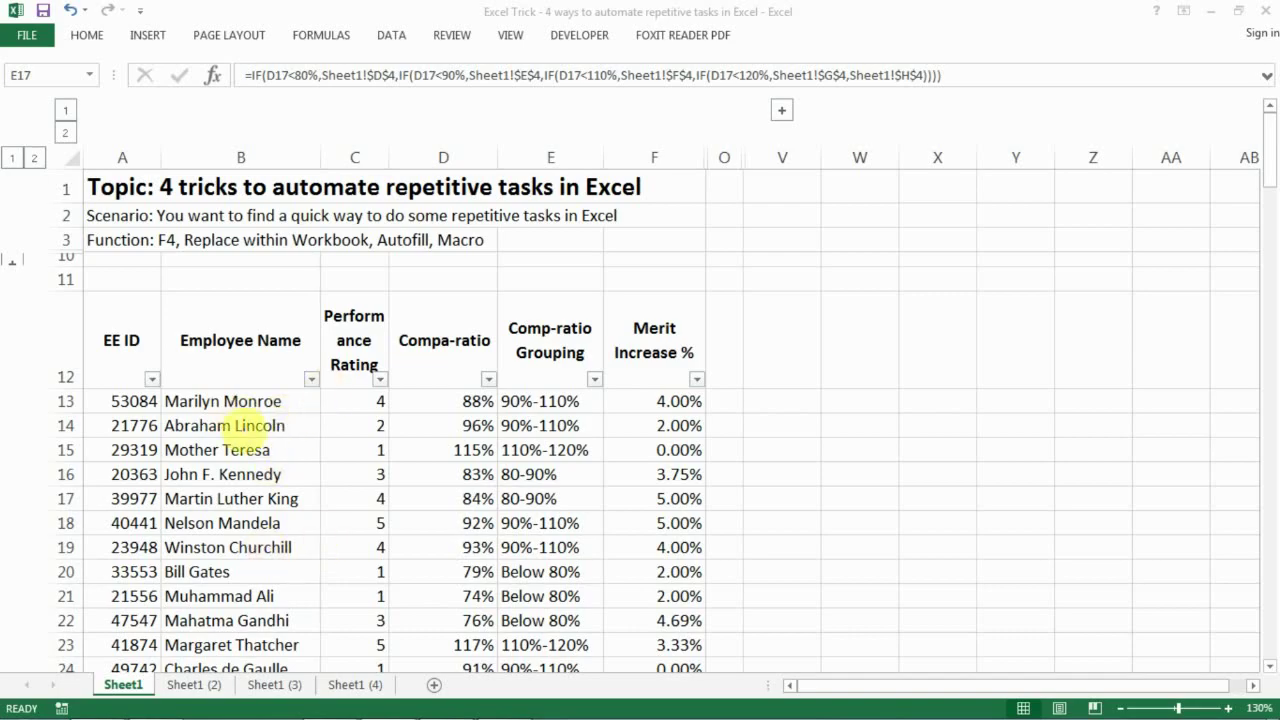
Step: Fill cell B14 in the Employee Name column with yellow
click(252, 425)
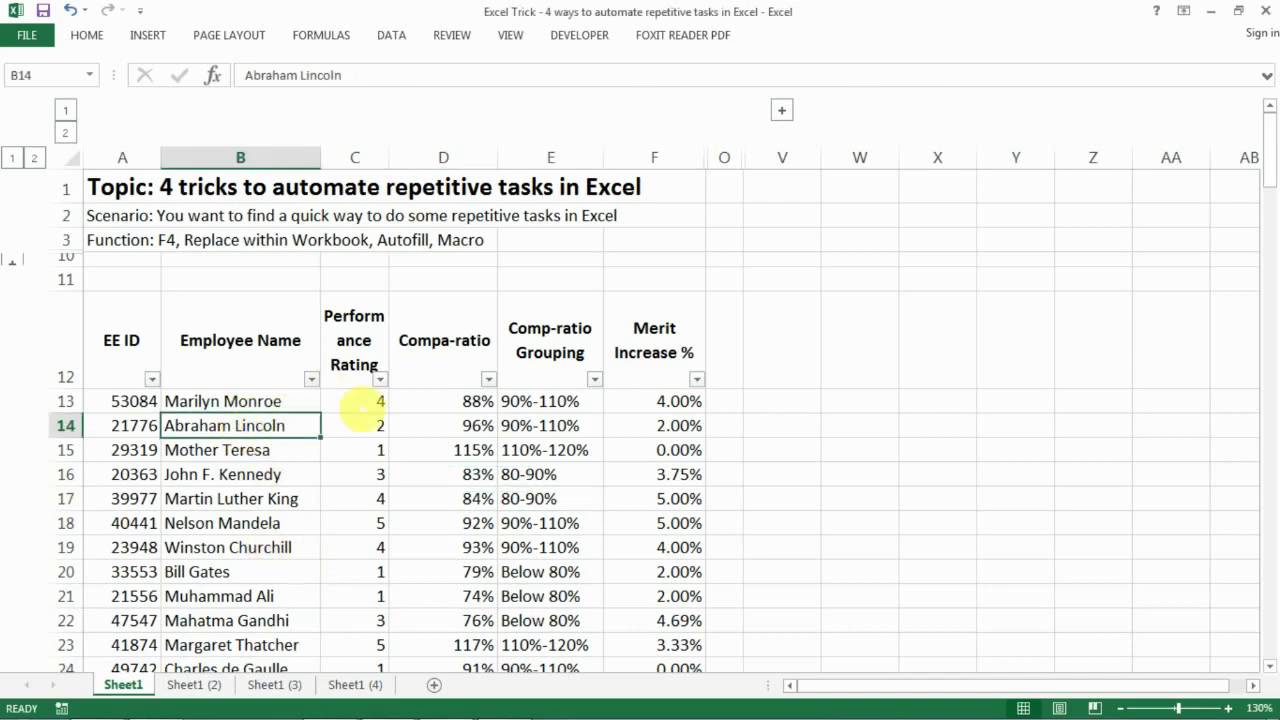
click(97, 34)
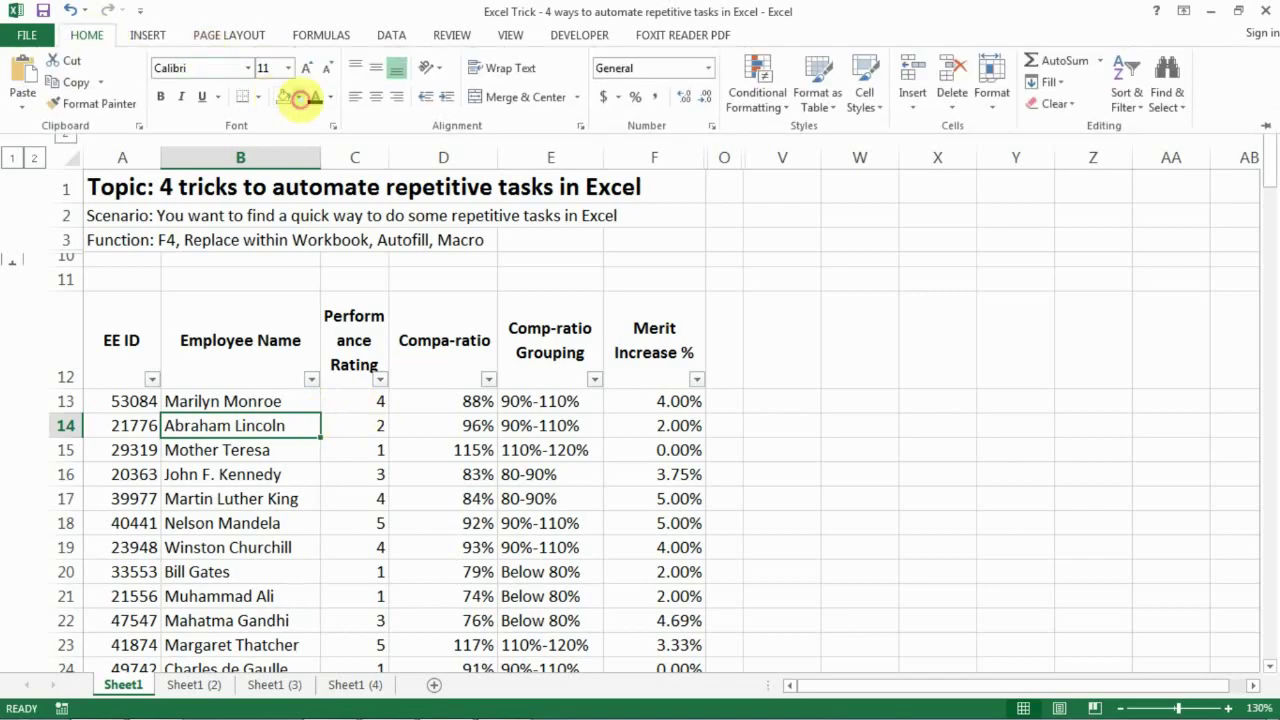
click(298, 97)
click(330, 243)
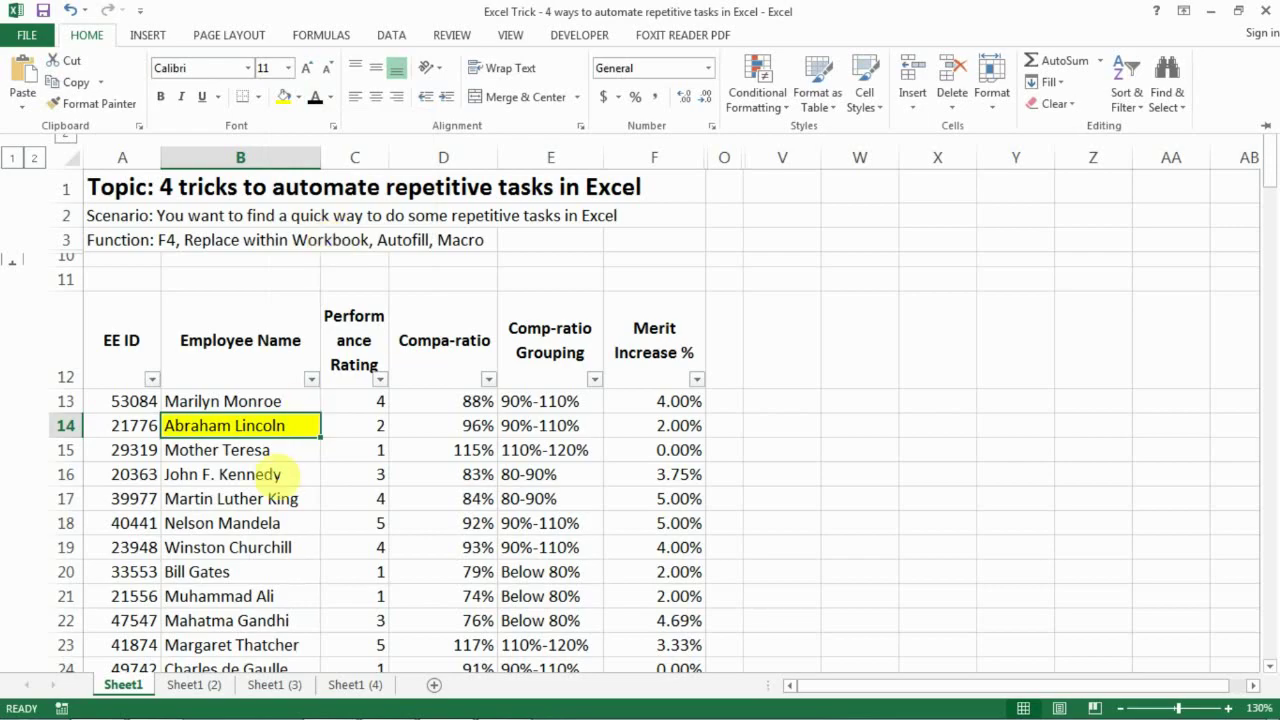
key(ctrl+F1)
Step: Apply the same yellow fill to cell B17 in the Employee Name column
click(220, 493)
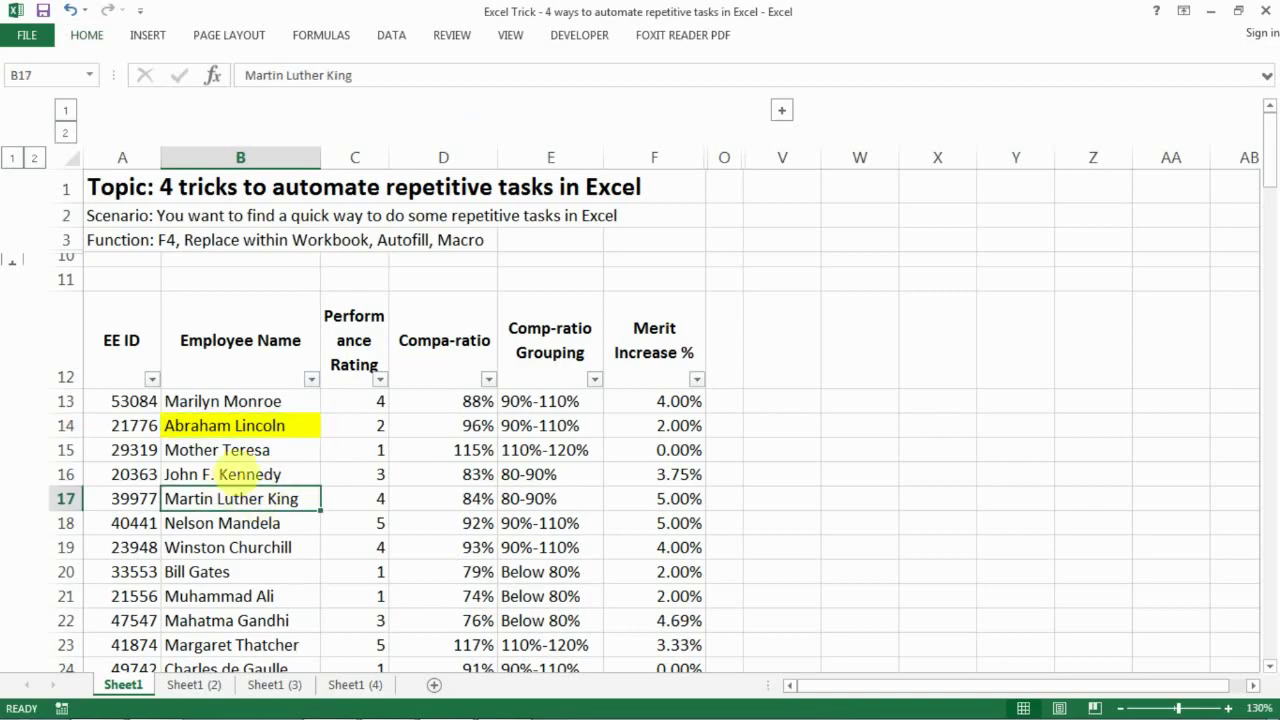
click(84, 35)
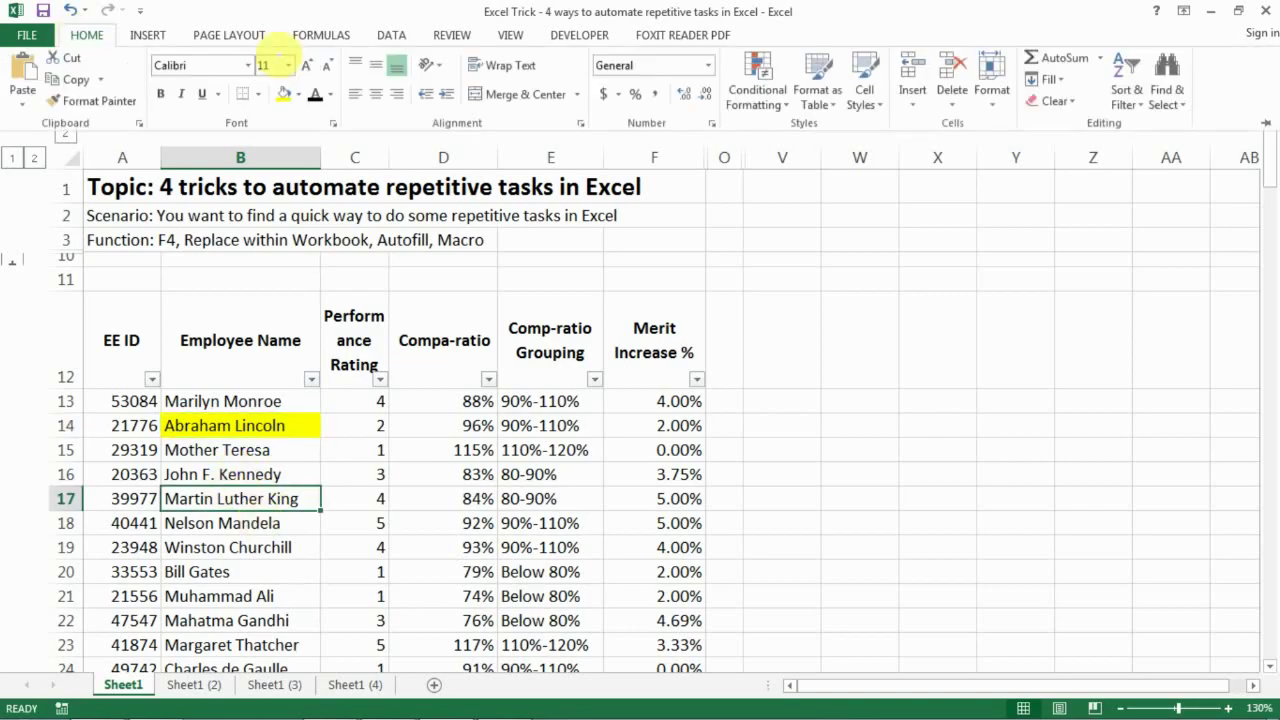
click(284, 94)
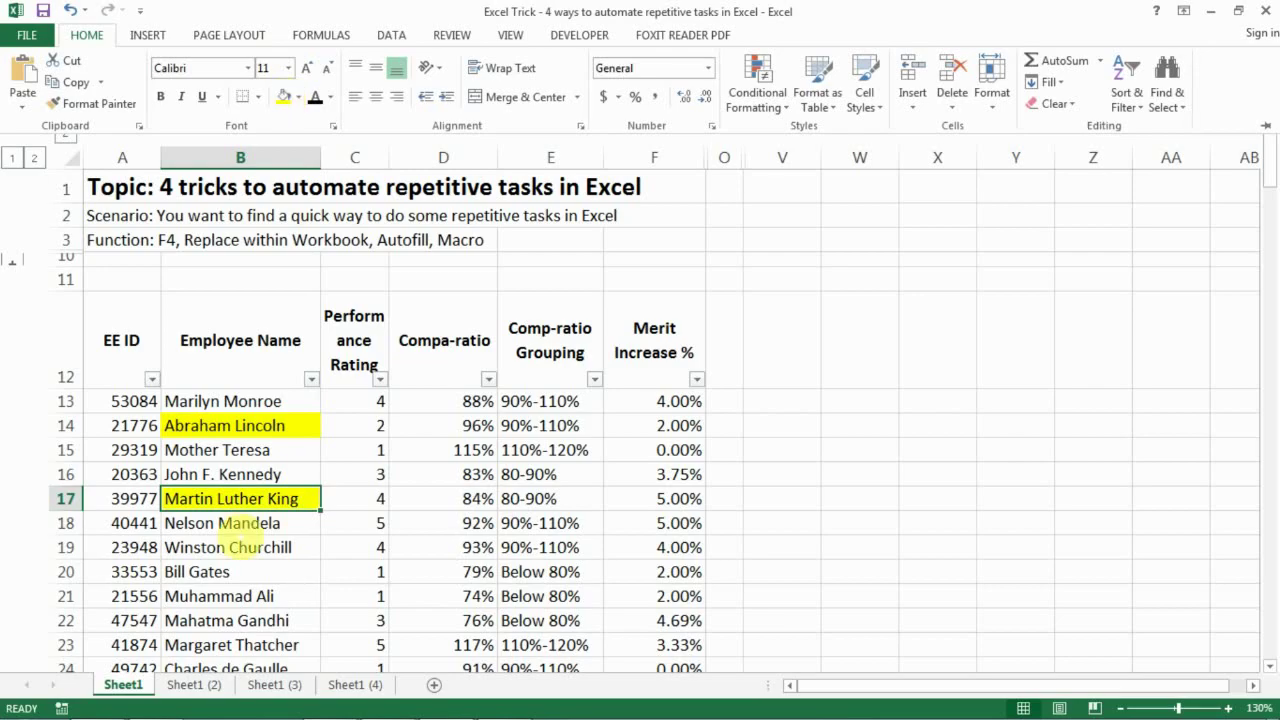
Step: Repeat the last yellow fill on cells B19, B20, B22 and B24
click(243, 549)
click(243, 547)
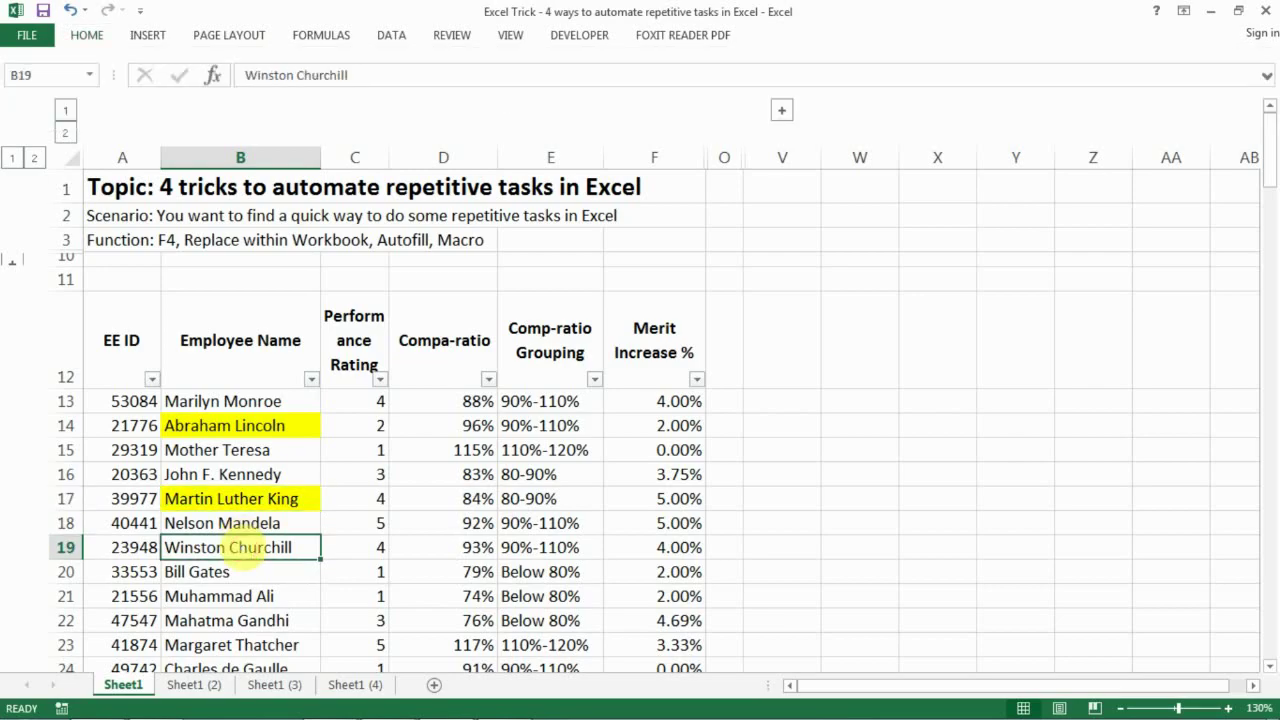
key(F4)
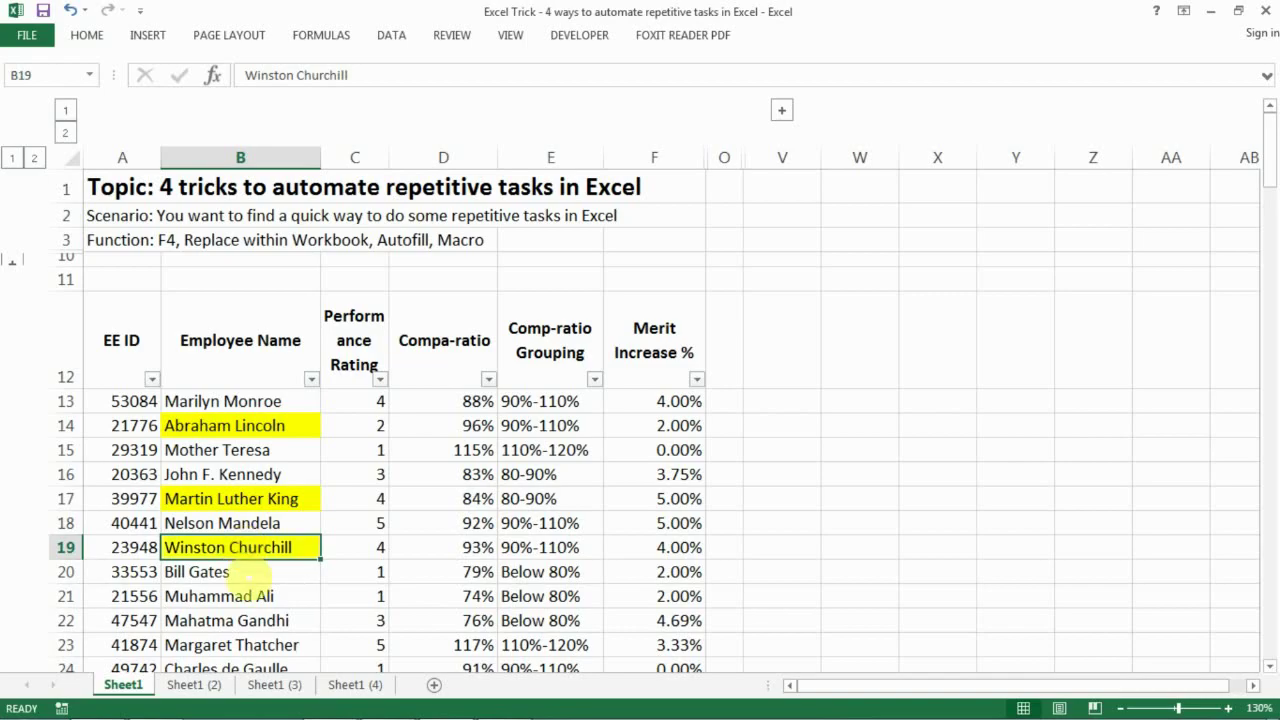
click(247, 573)
click(245, 618)
scroll(257, 578, down, 1)
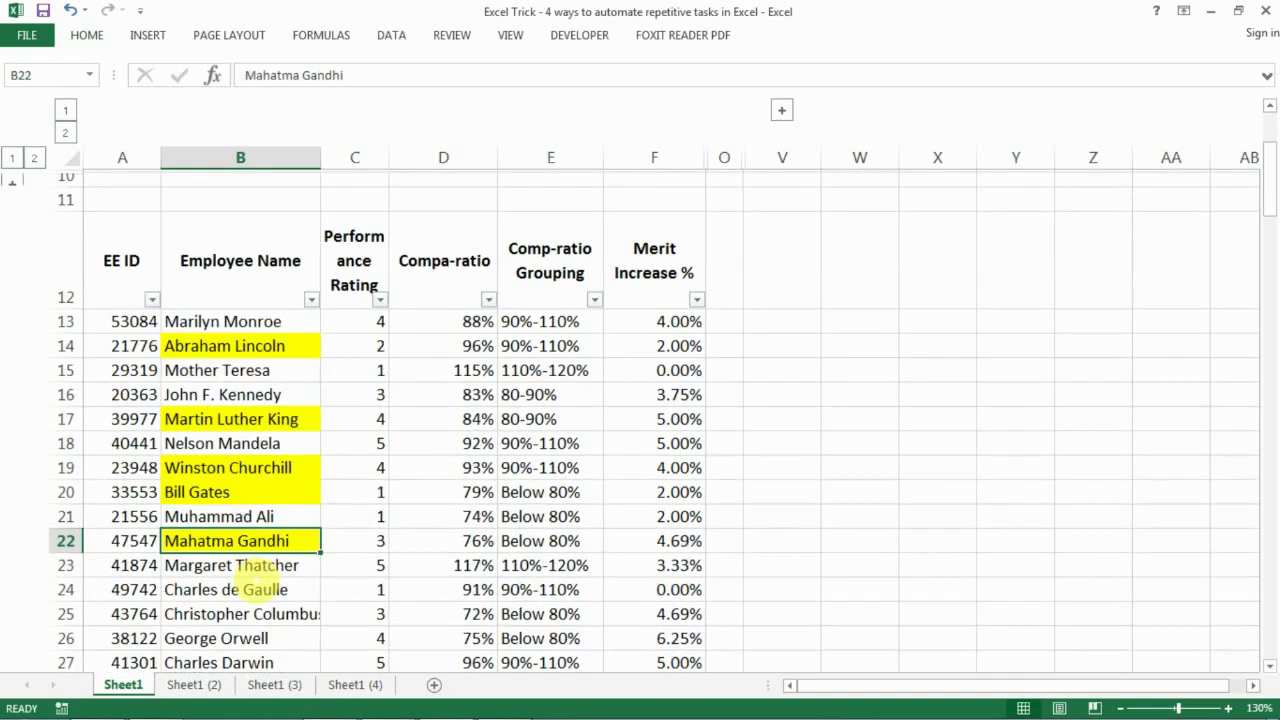
click(256, 590)
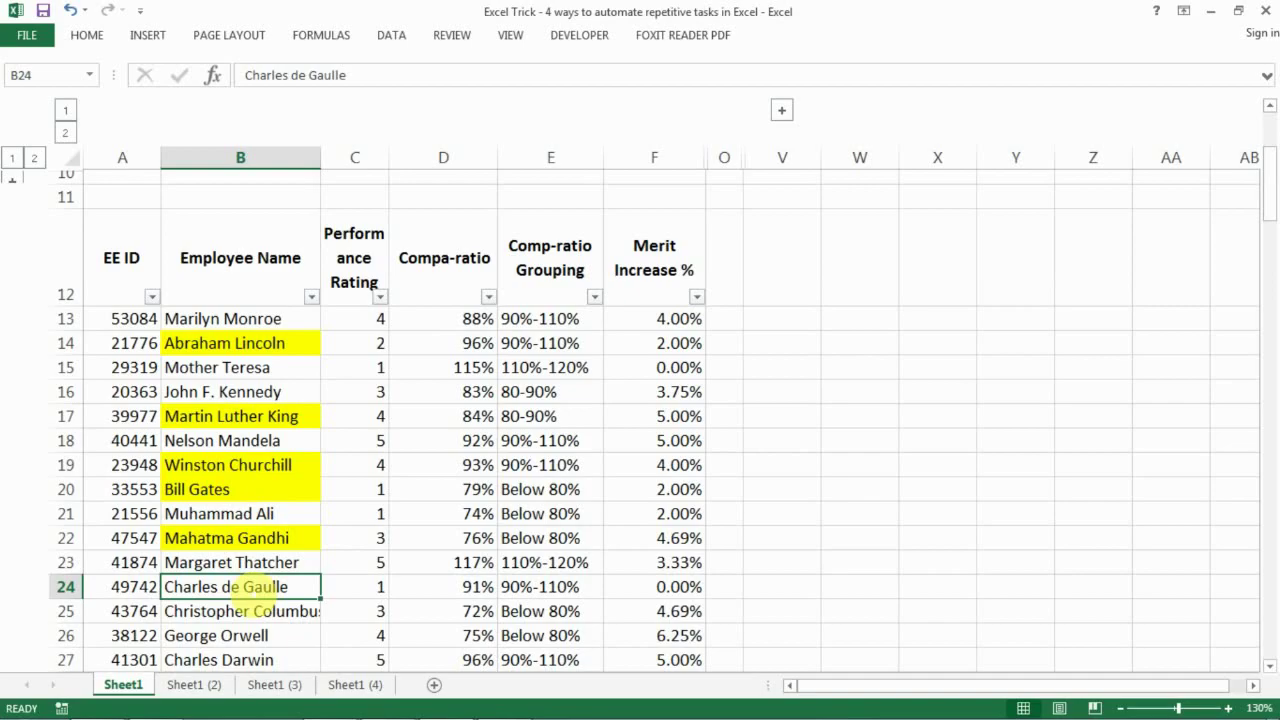
key(F4)
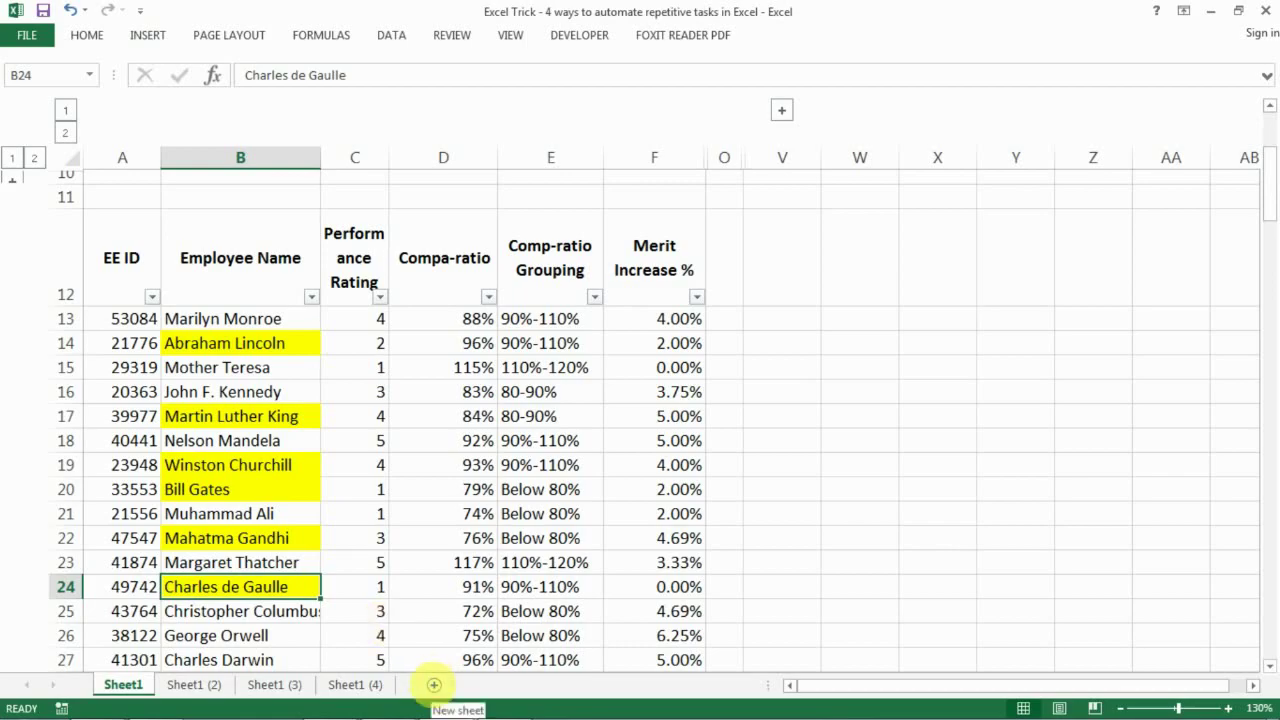
Step: Insert three new blank worksheets after Sheet1
click(434, 685)
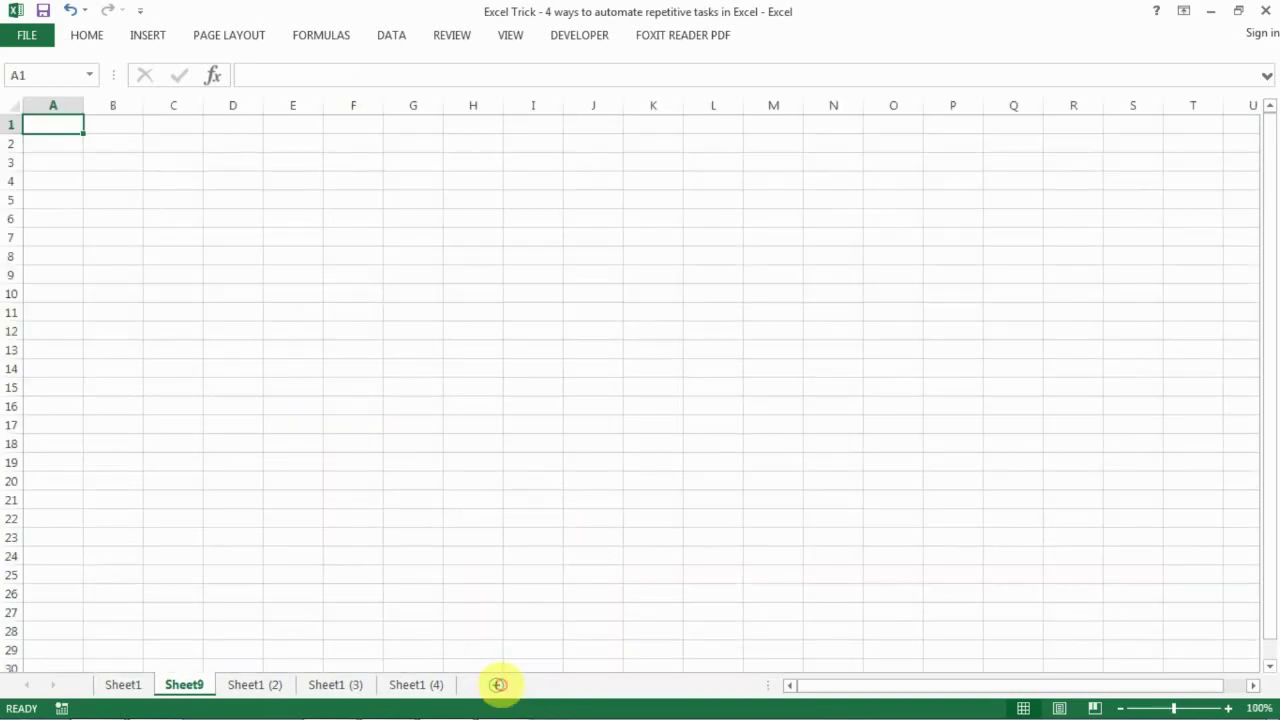
click(498, 685)
click(560, 685)
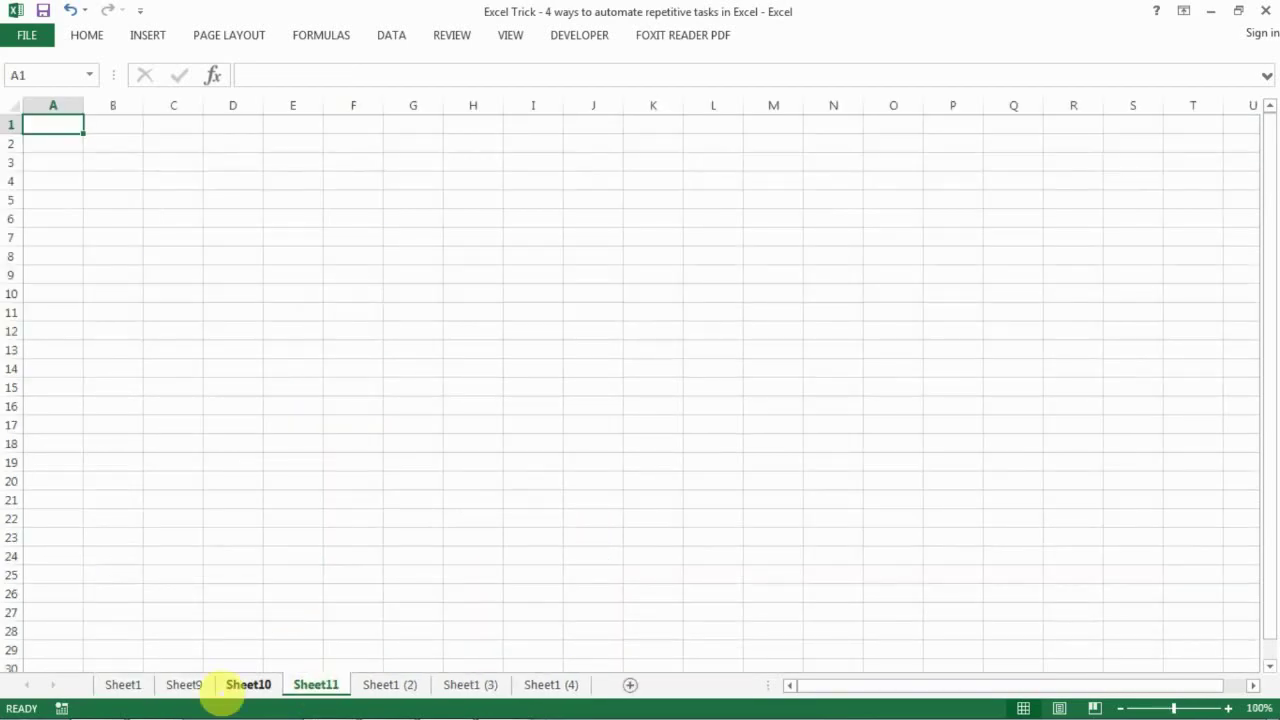
Step: Delete the blank Sheet11, and repeat the deletion for Sheet9 and Sheet10
right_click(303, 685)
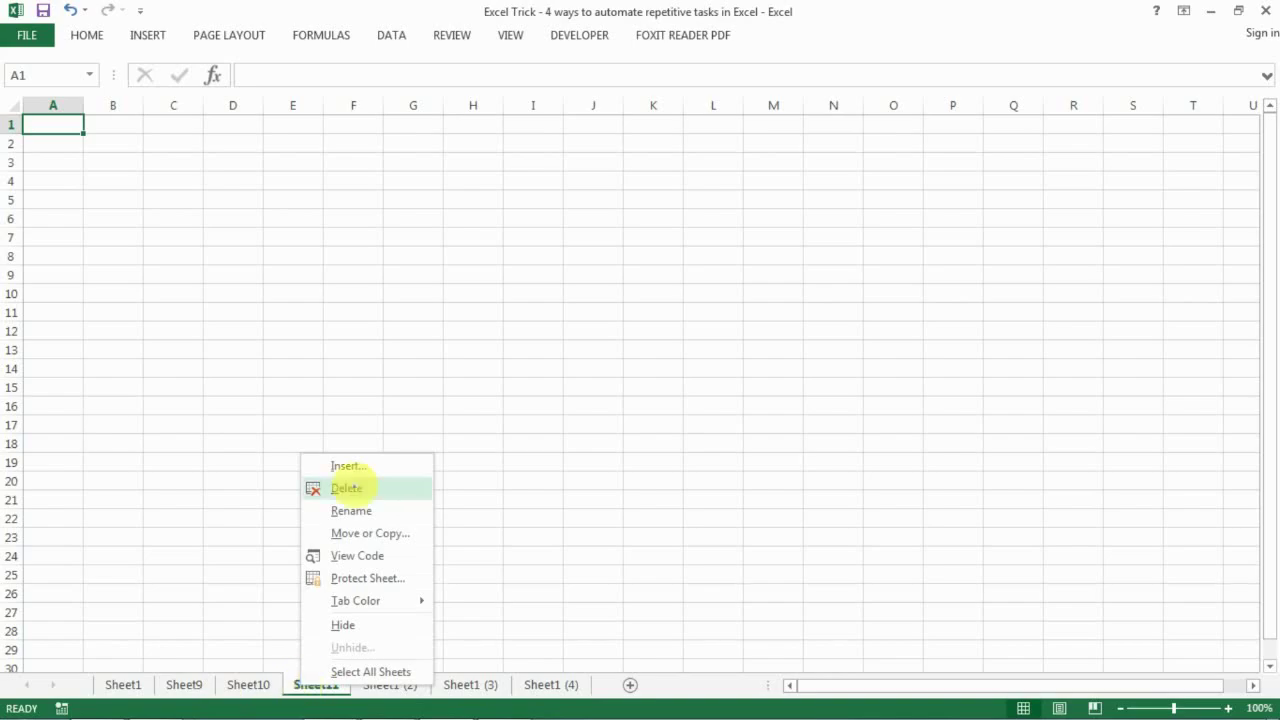
click(347, 488)
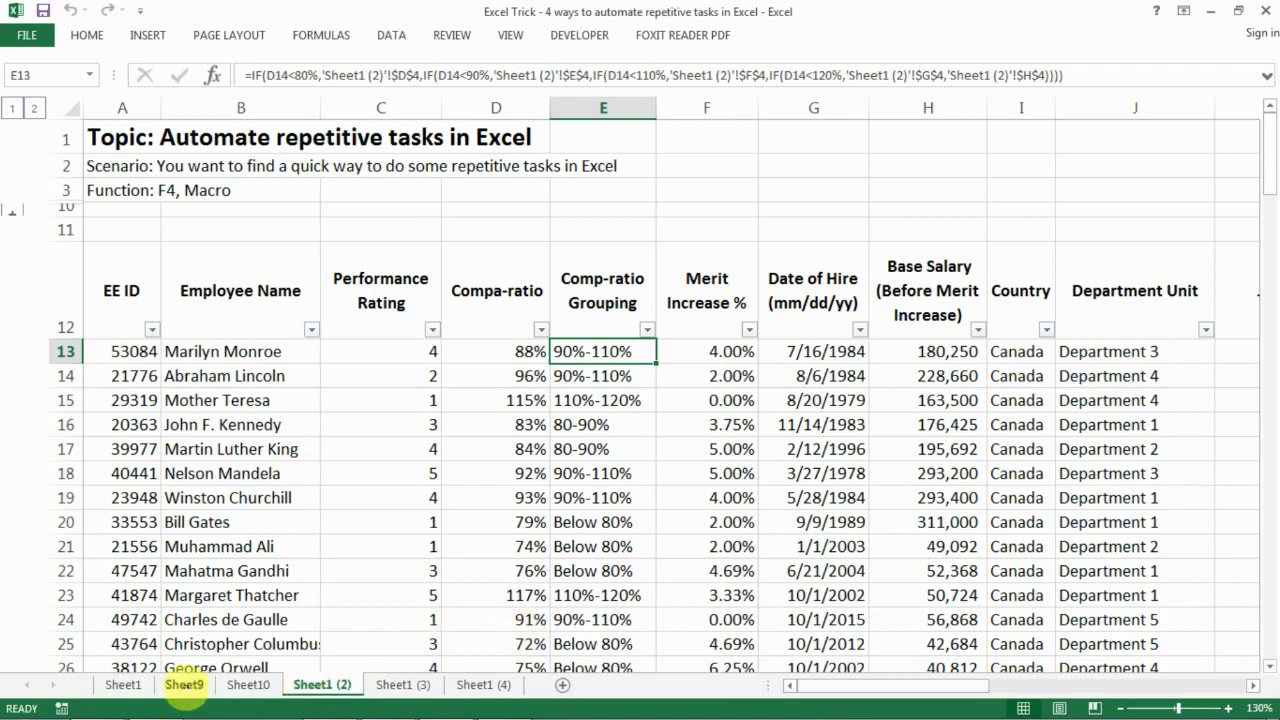
click(184, 686)
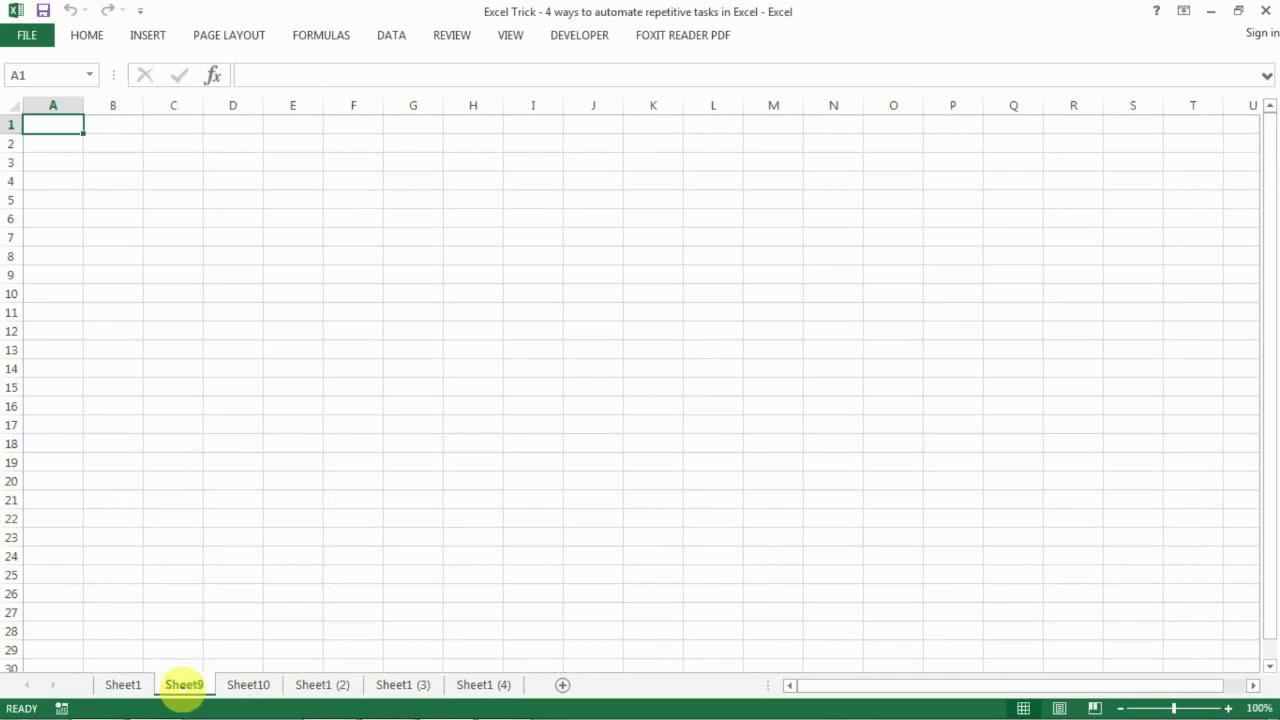
key(F4)
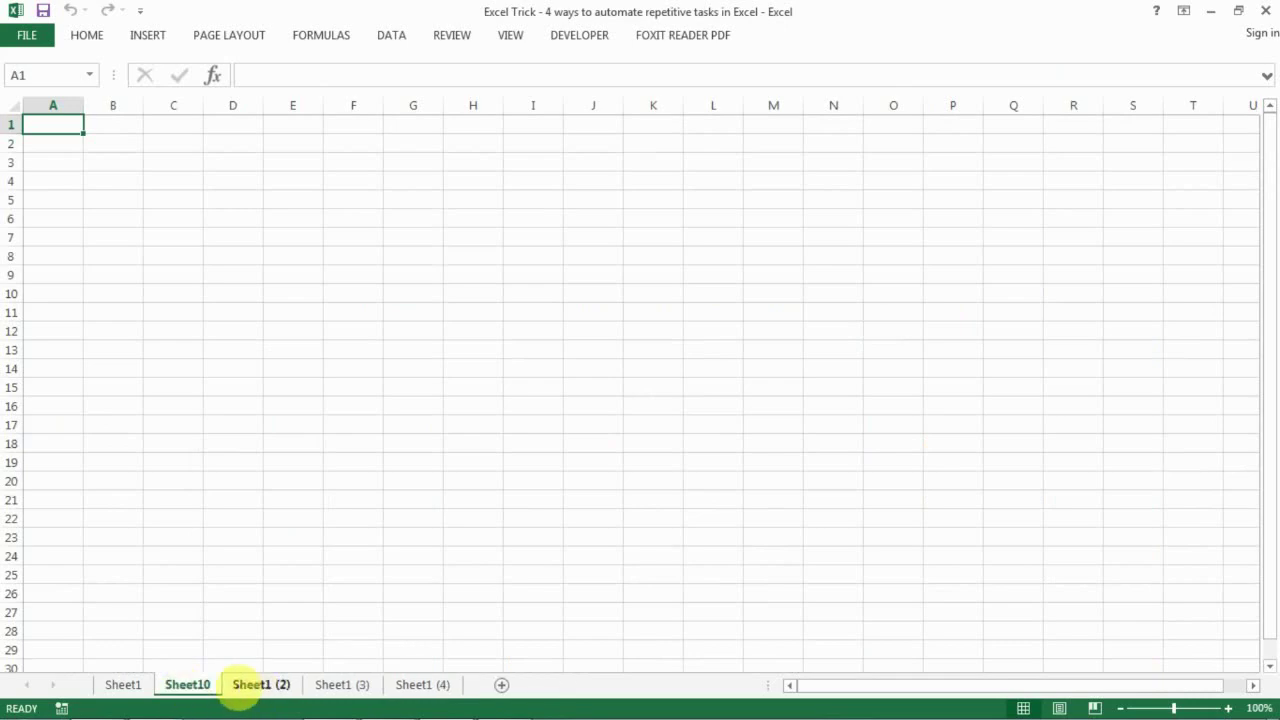
key(F4)
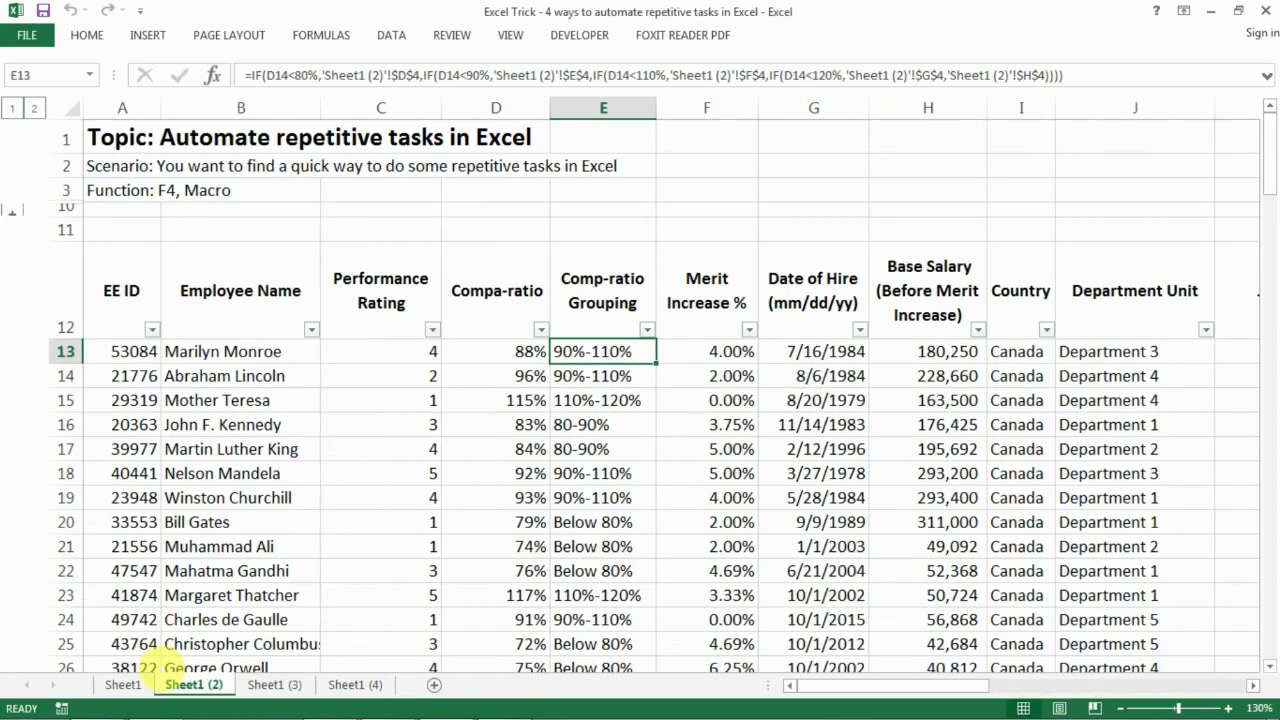
Step: On Sheet1, try changing the first D14 reference in cell E13's formula to D13, and restore it to D14
click(135, 684)
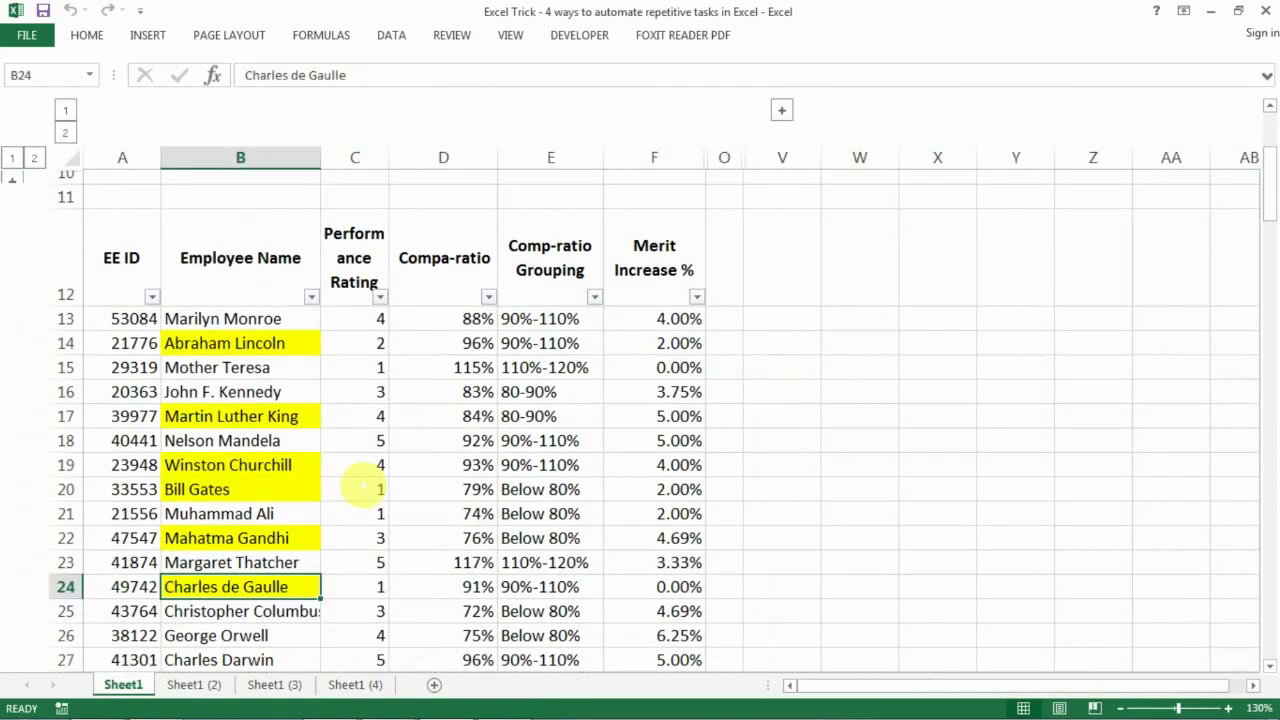
scroll(300, 400, up, 1)
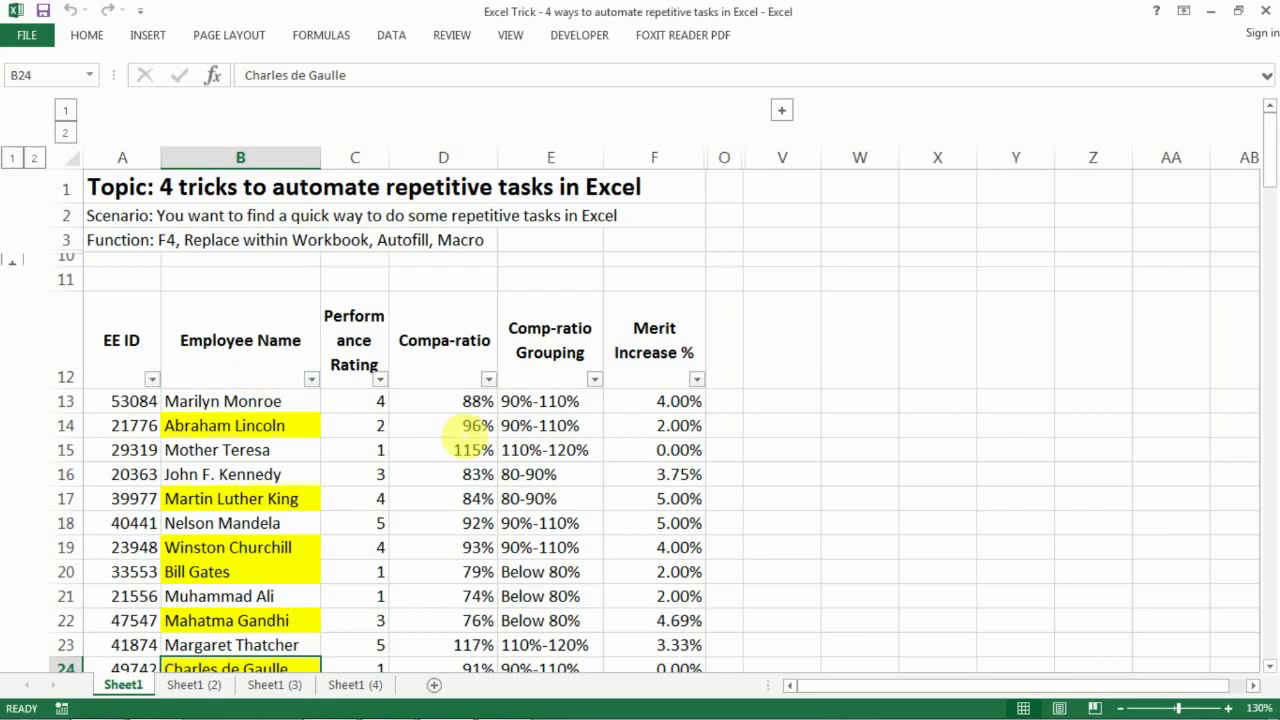
click(519, 411)
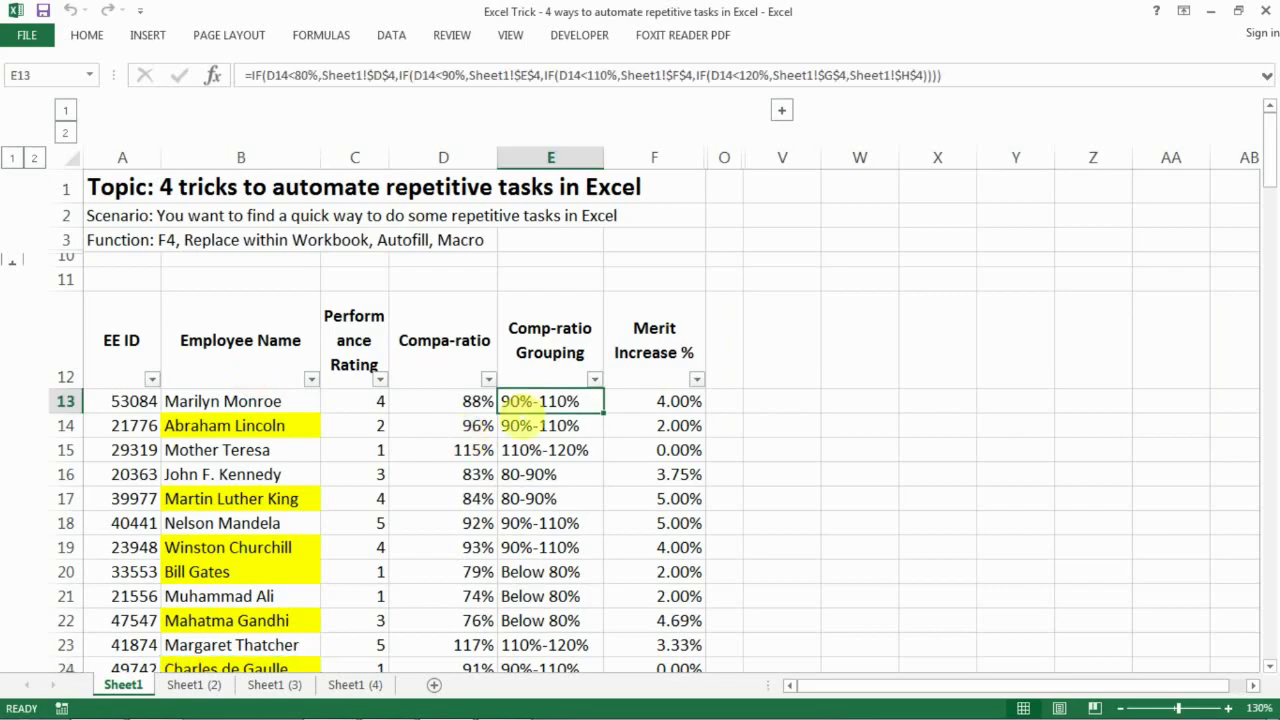
double_click(538, 401)
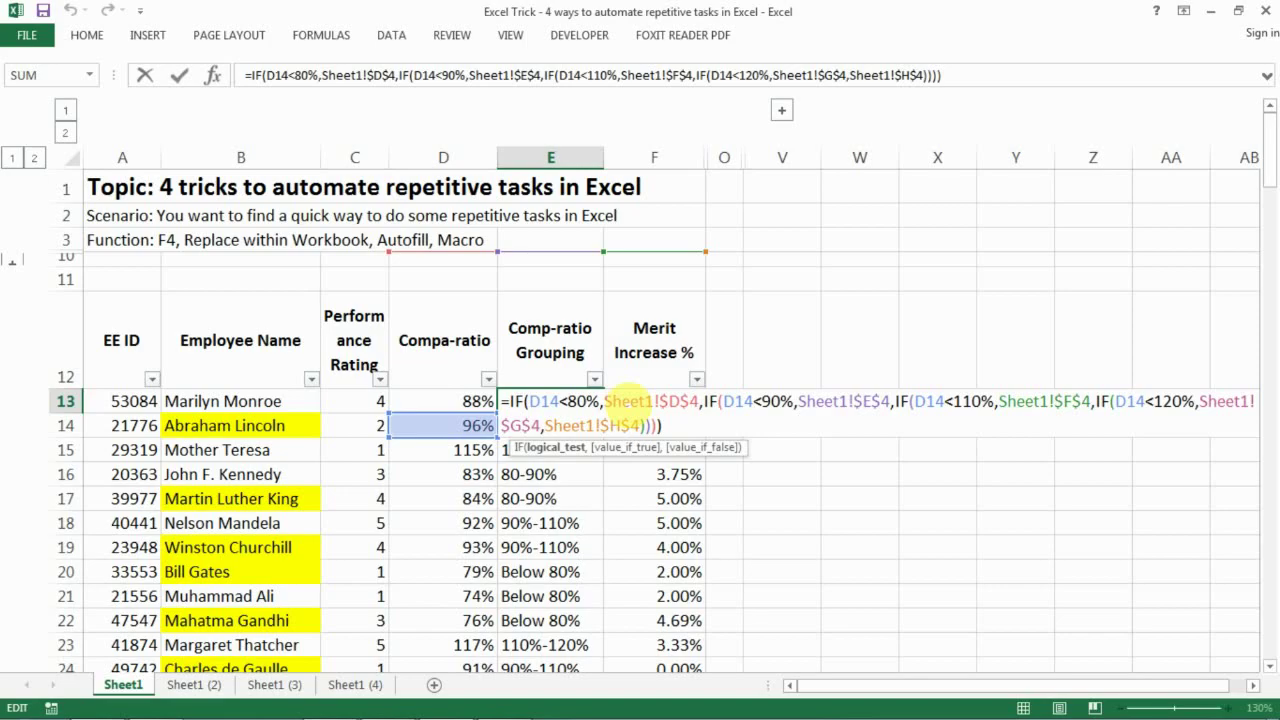
click(476, 401)
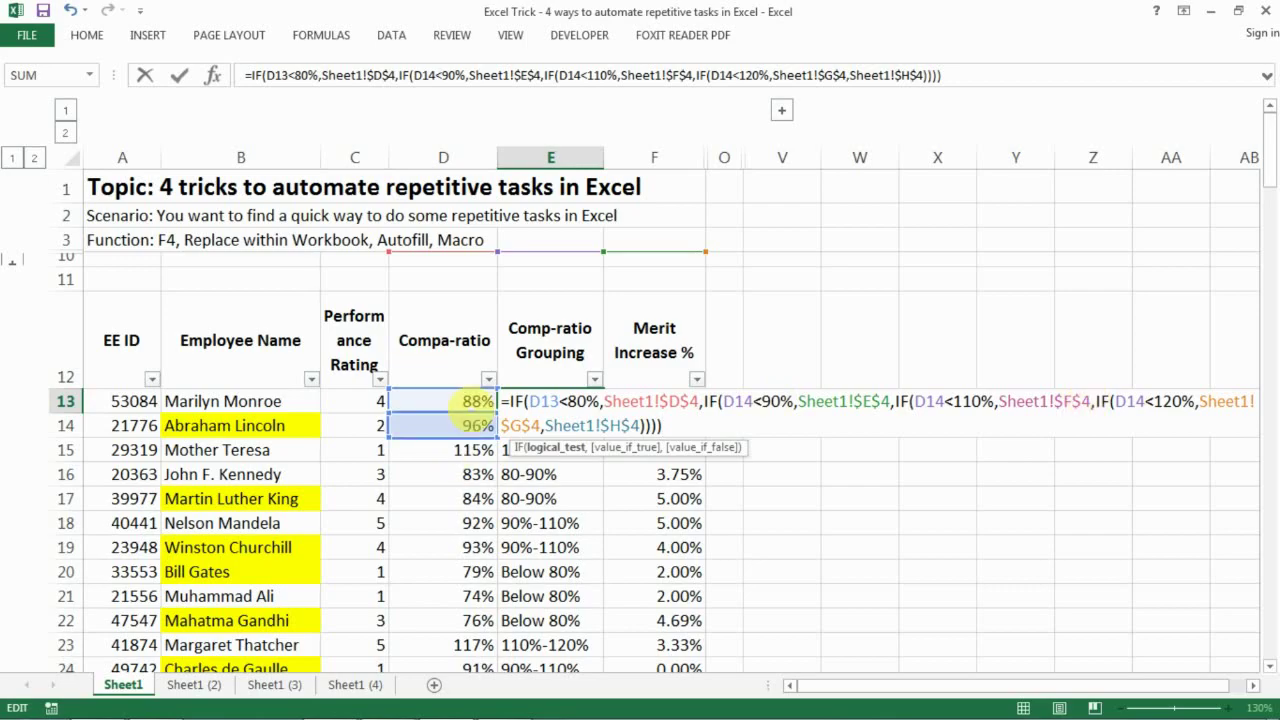
key(BackSpace)
text(4)
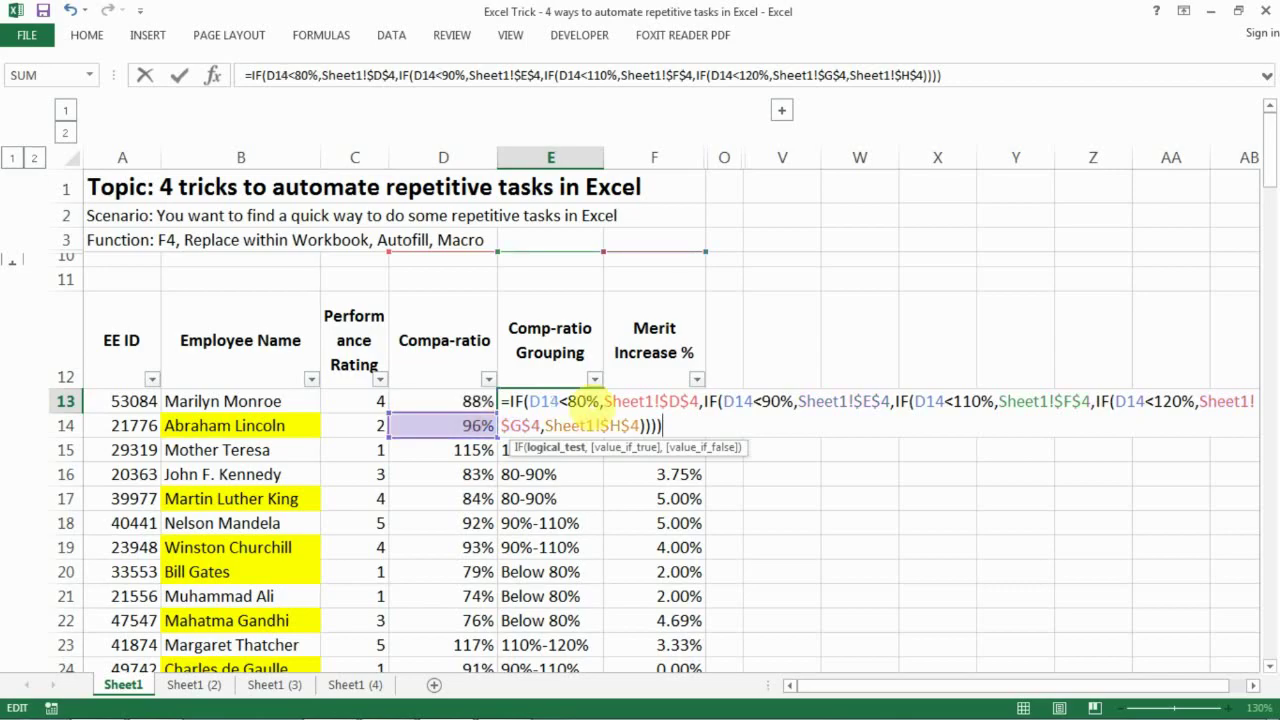
key(ctrl+Return)
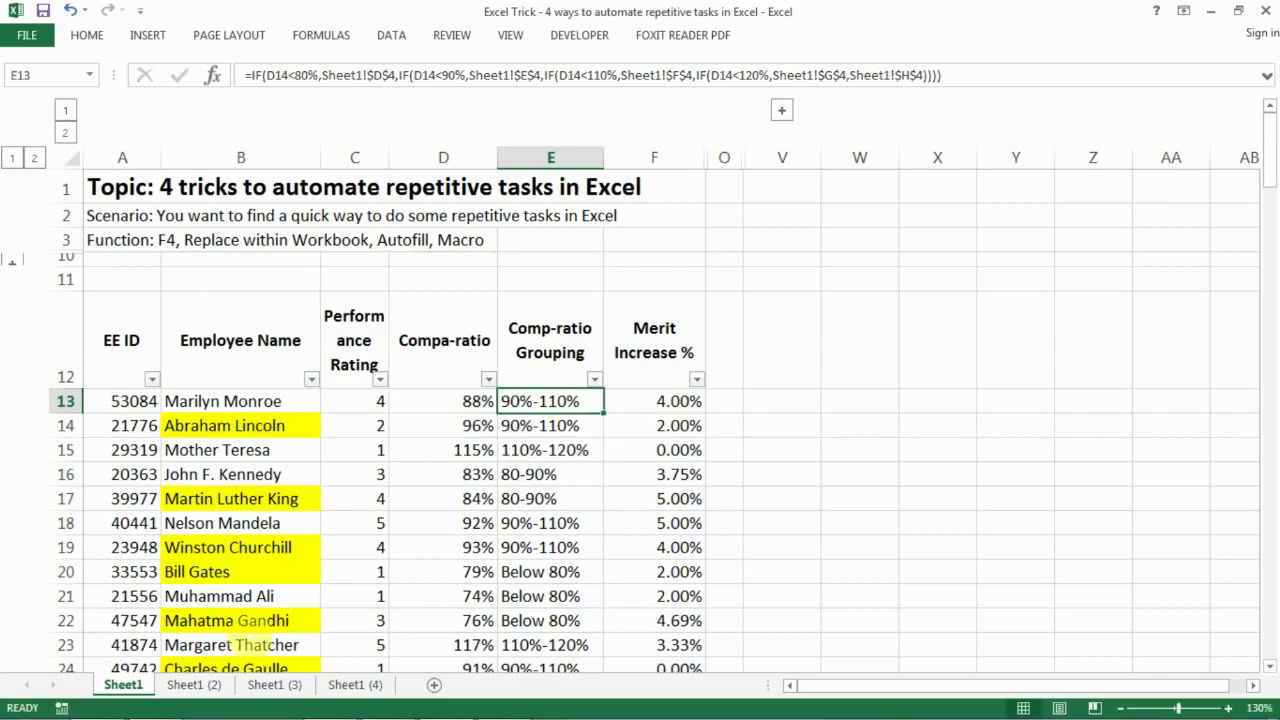
Step: Examine the Comp-ratio Grouping formula in cell E13 on Sheet1 (2) and Sheet1 (3), and return to Sheet1
key(ctrl+Page_Down)
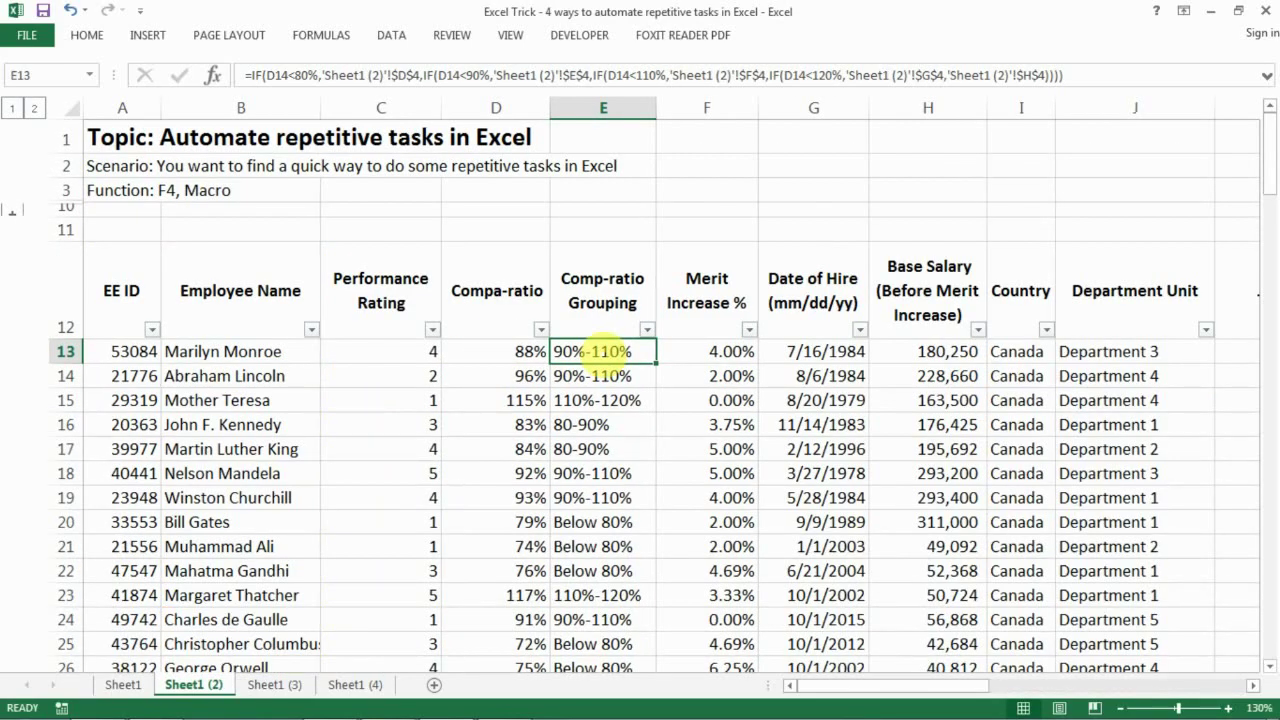
key(ctrl+Page_Down)
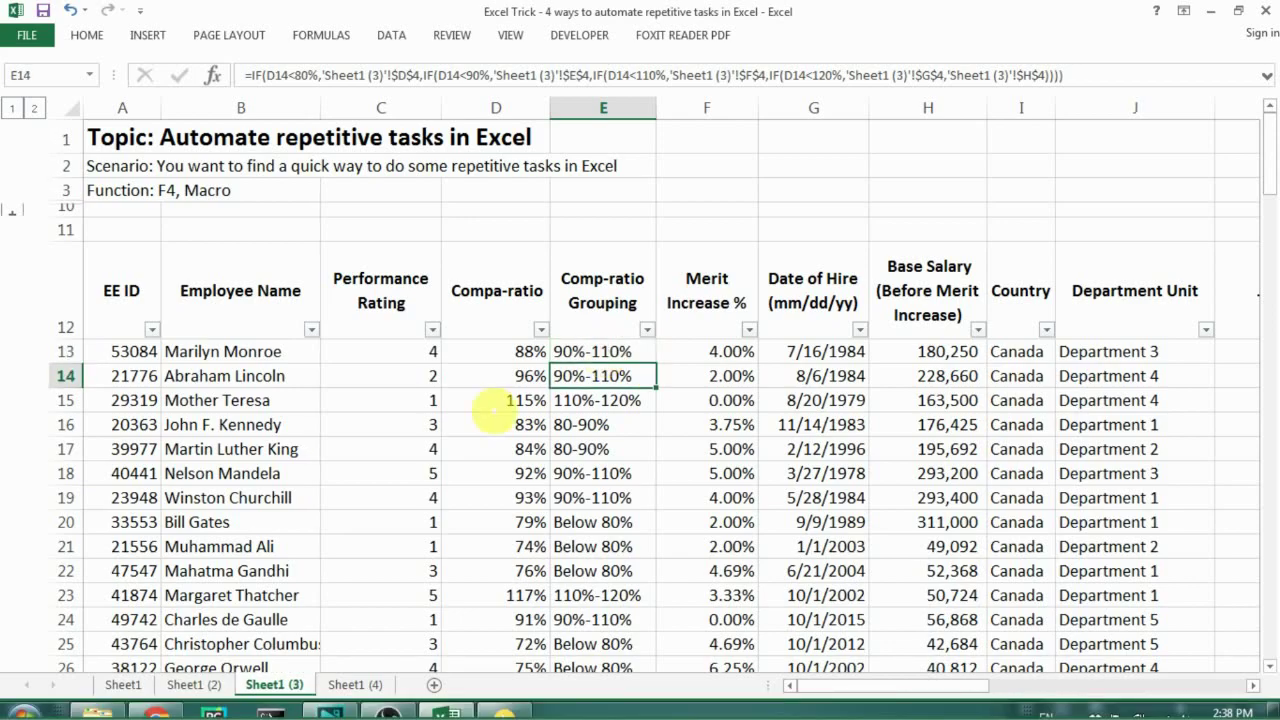
key(F2)
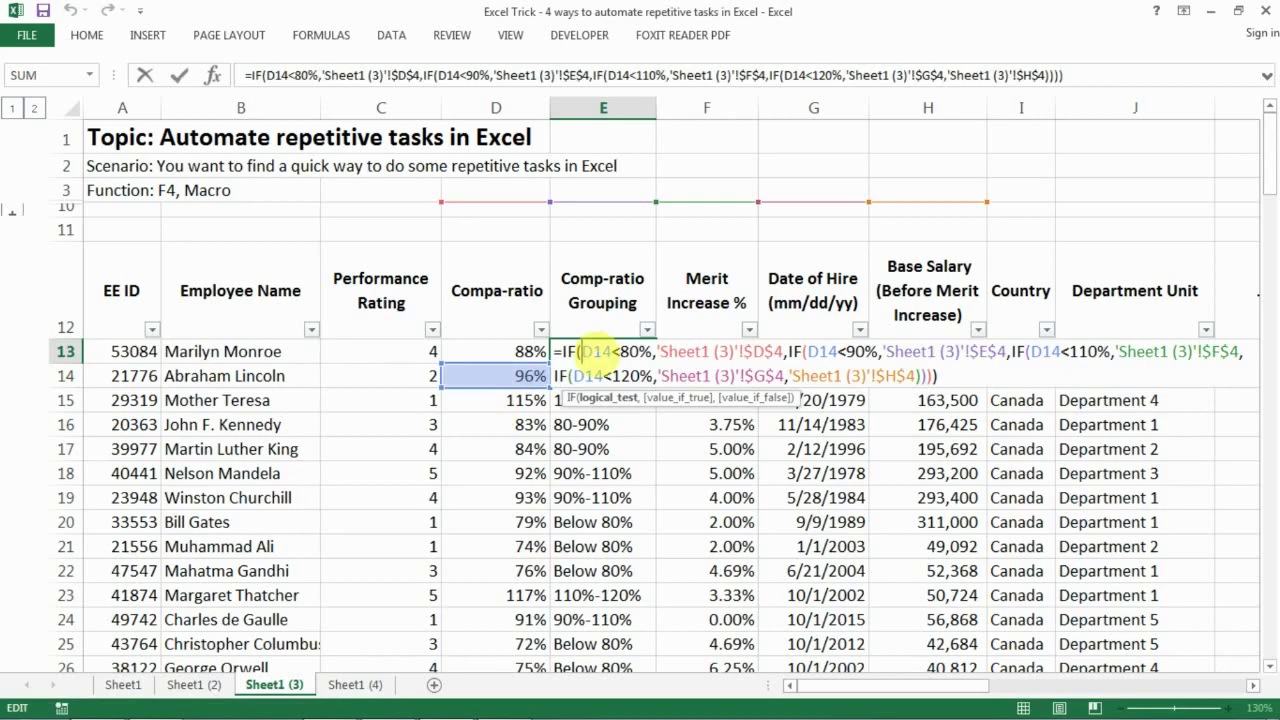
key(ctrl+Page_Up)
key(ctrl+Page_Up)
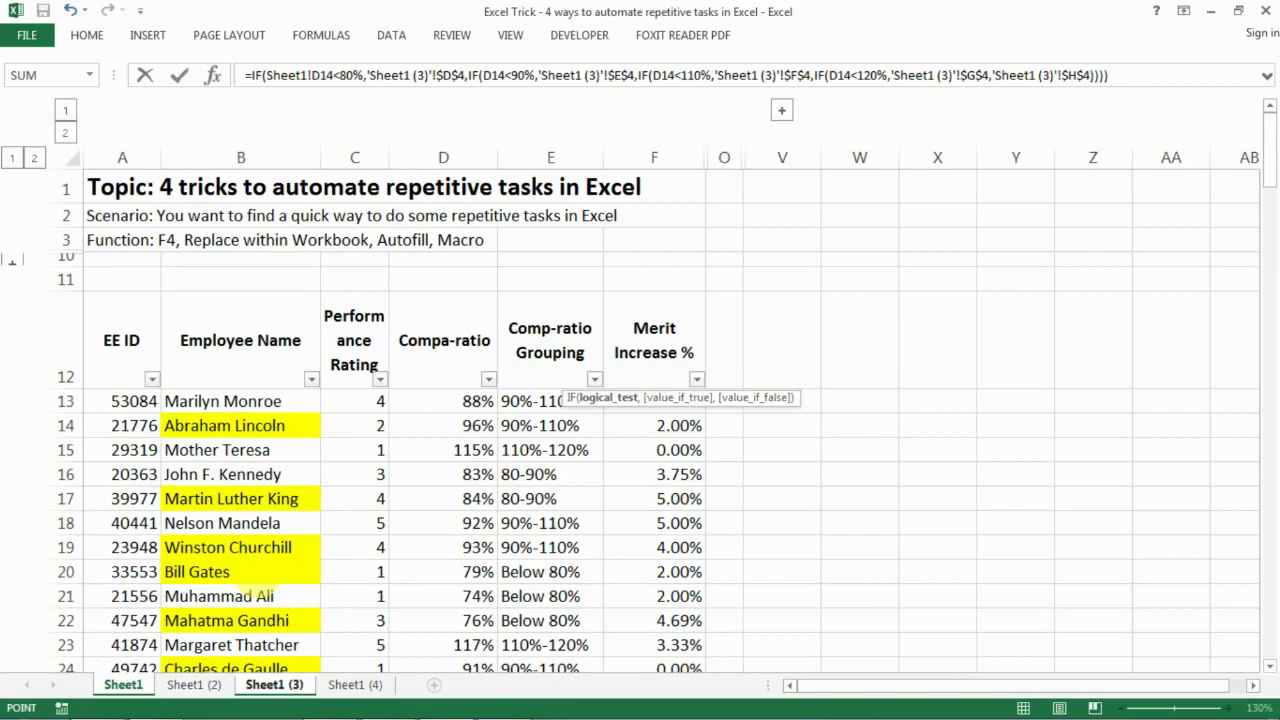
key(Escape)
click(525, 400)
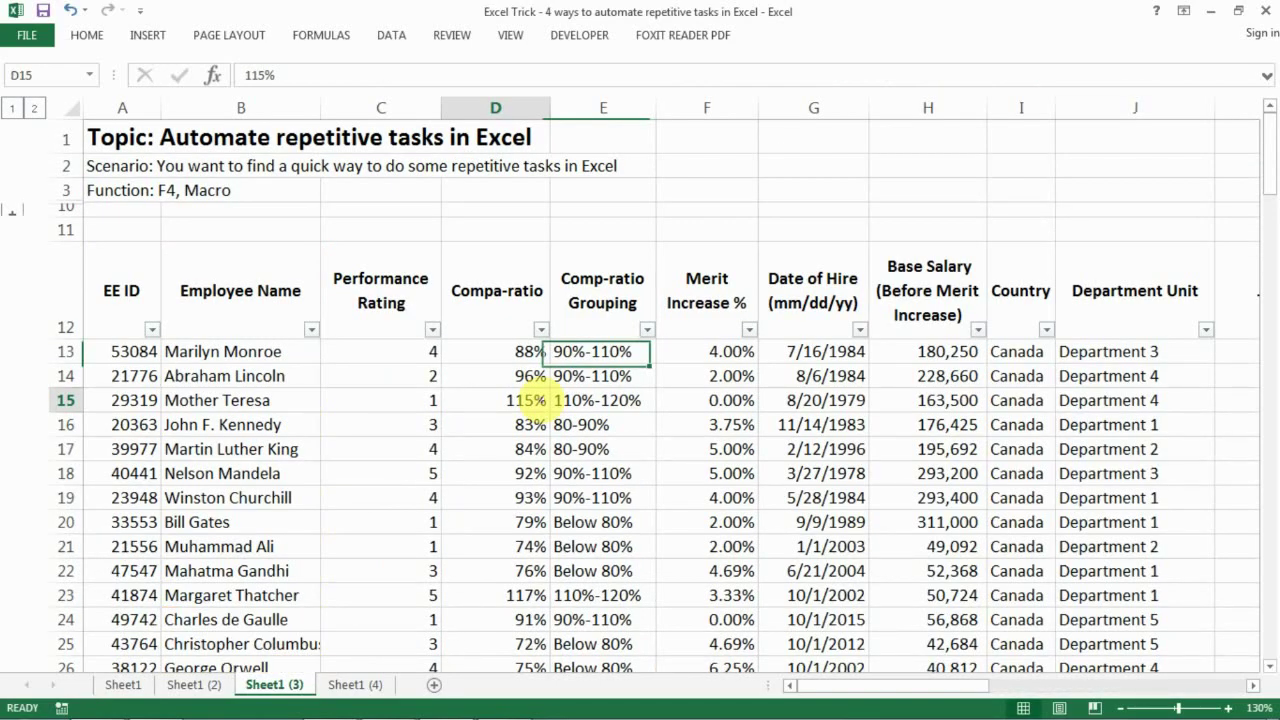
key(ctrl+Page_Up)
key(ctrl+Page_Up)
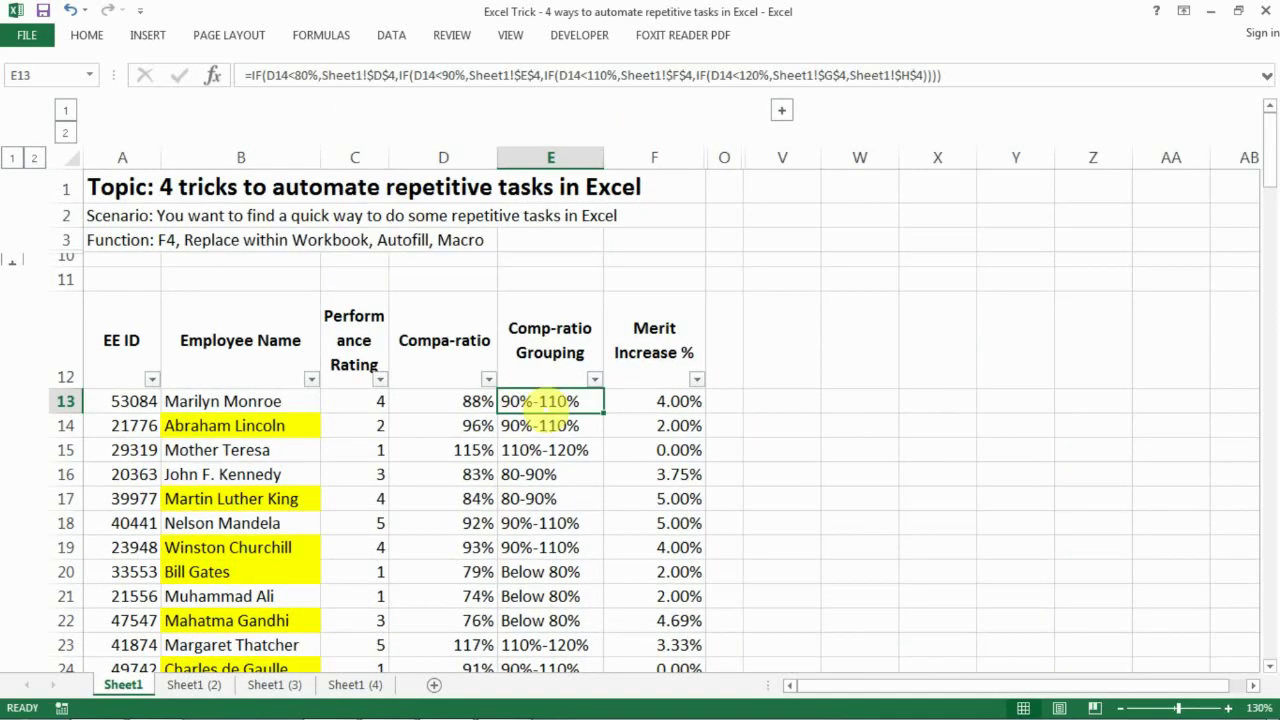
Step: Replace every D14 reference with D13 in formulas across the whole workbook
key(ctrl+h)
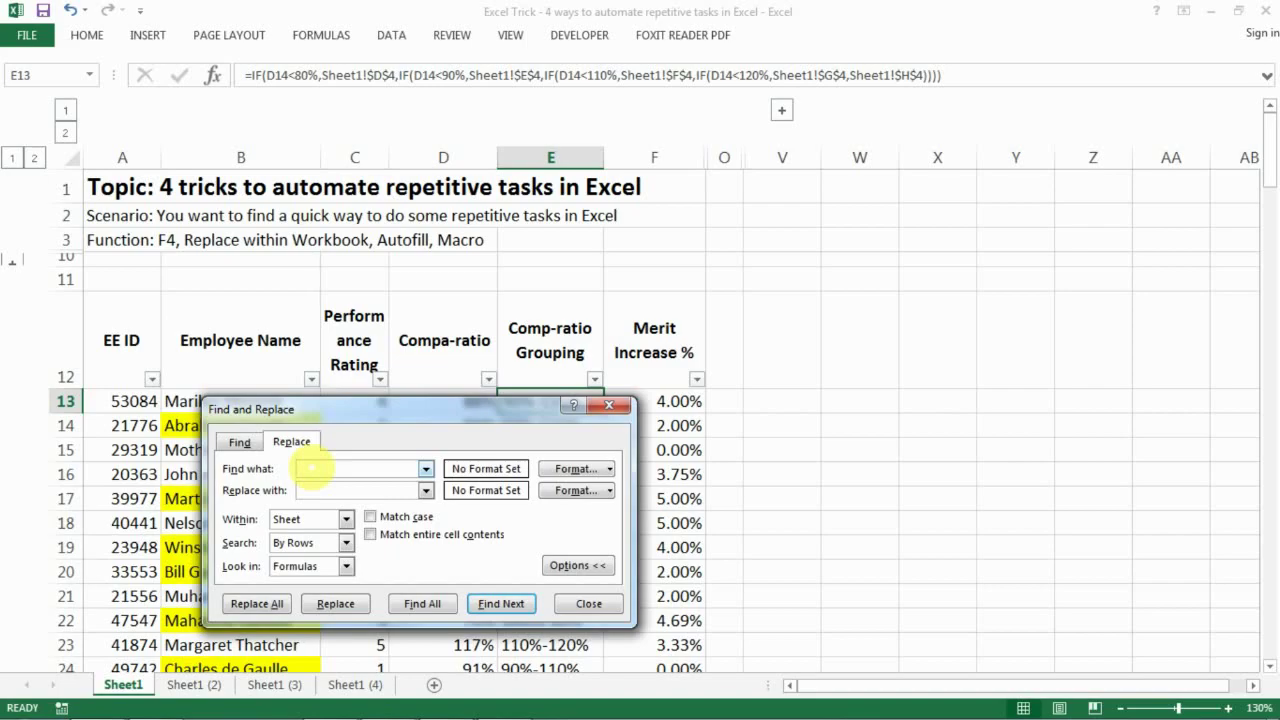
text(D14)
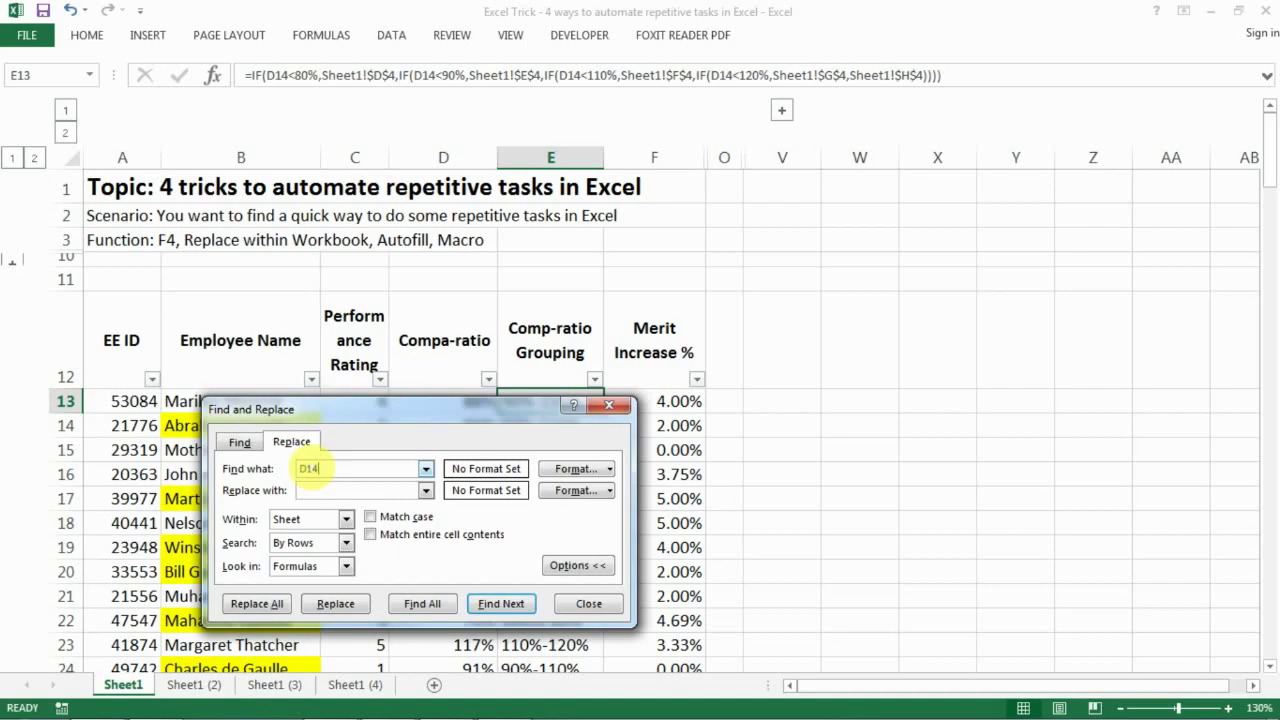
click(337, 490)
text(D13)
click(578, 565)
click(594, 523)
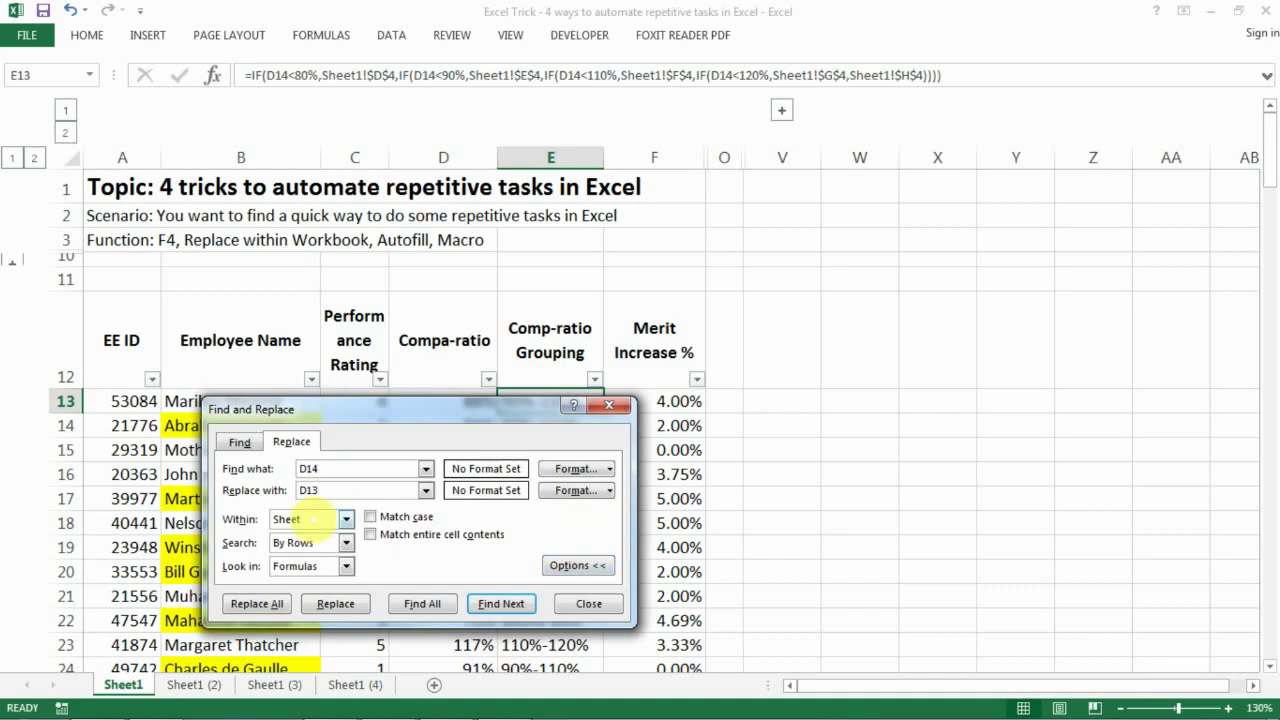
click(343, 518)
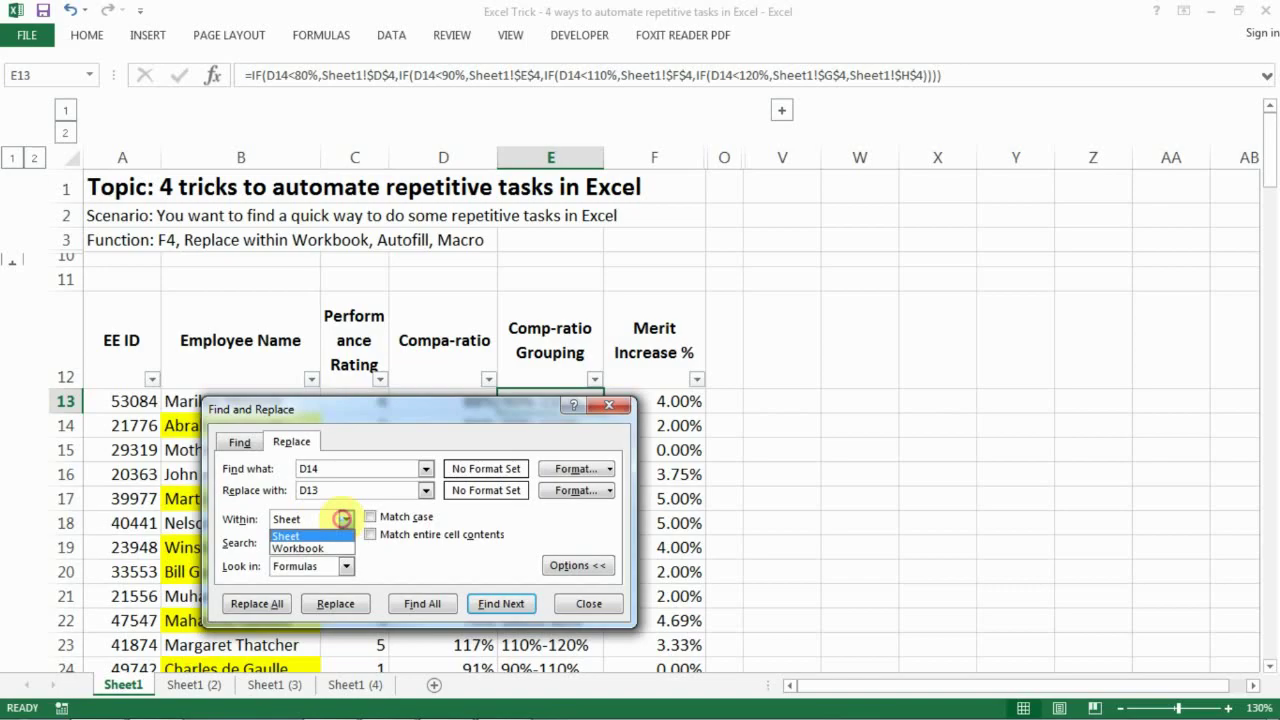
click(298, 548)
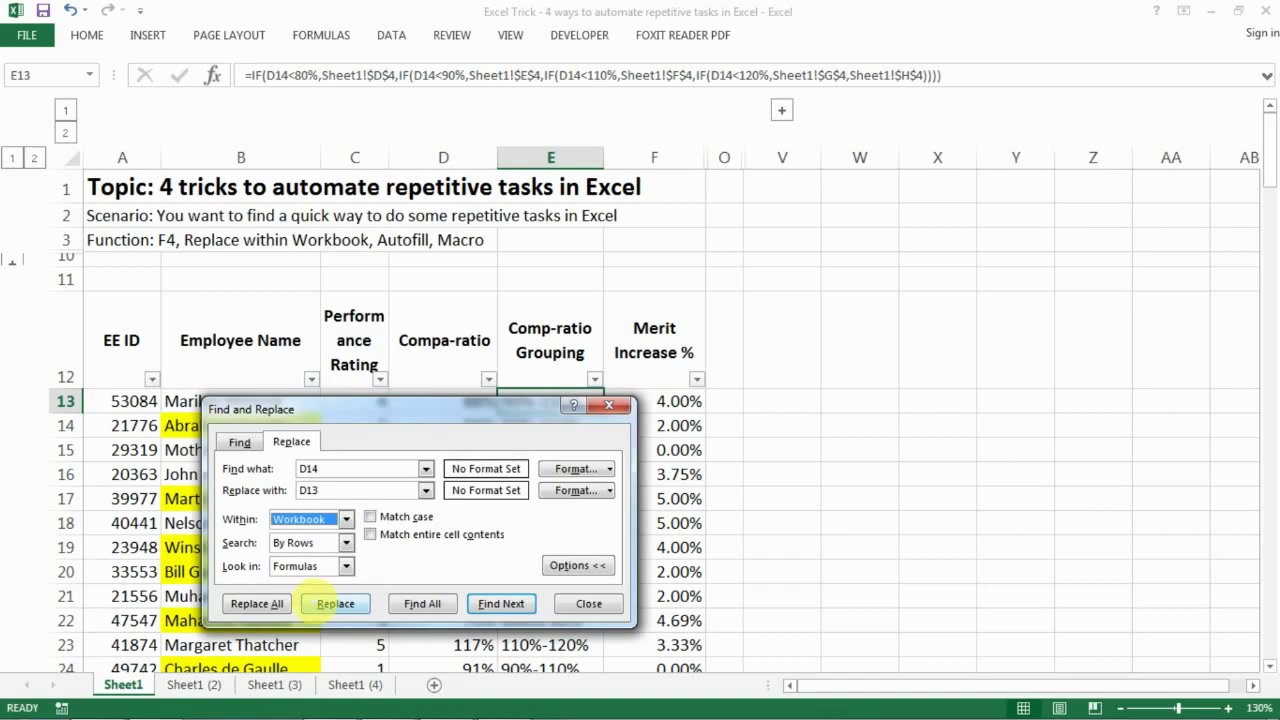
click(257, 603)
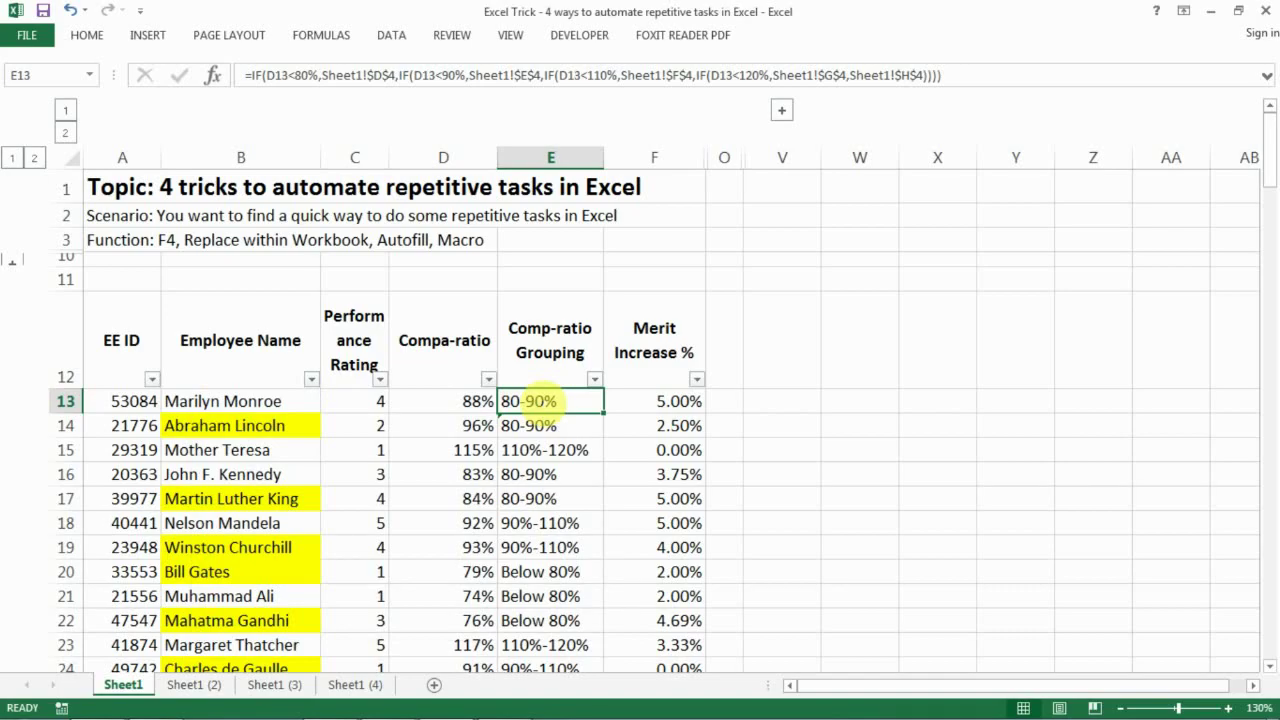
Step: Check the Comp-ratio Grouping formulas on Sheet1 and Sheet1 (2), and return to Sheet1
double_click(553, 399)
key(Return)
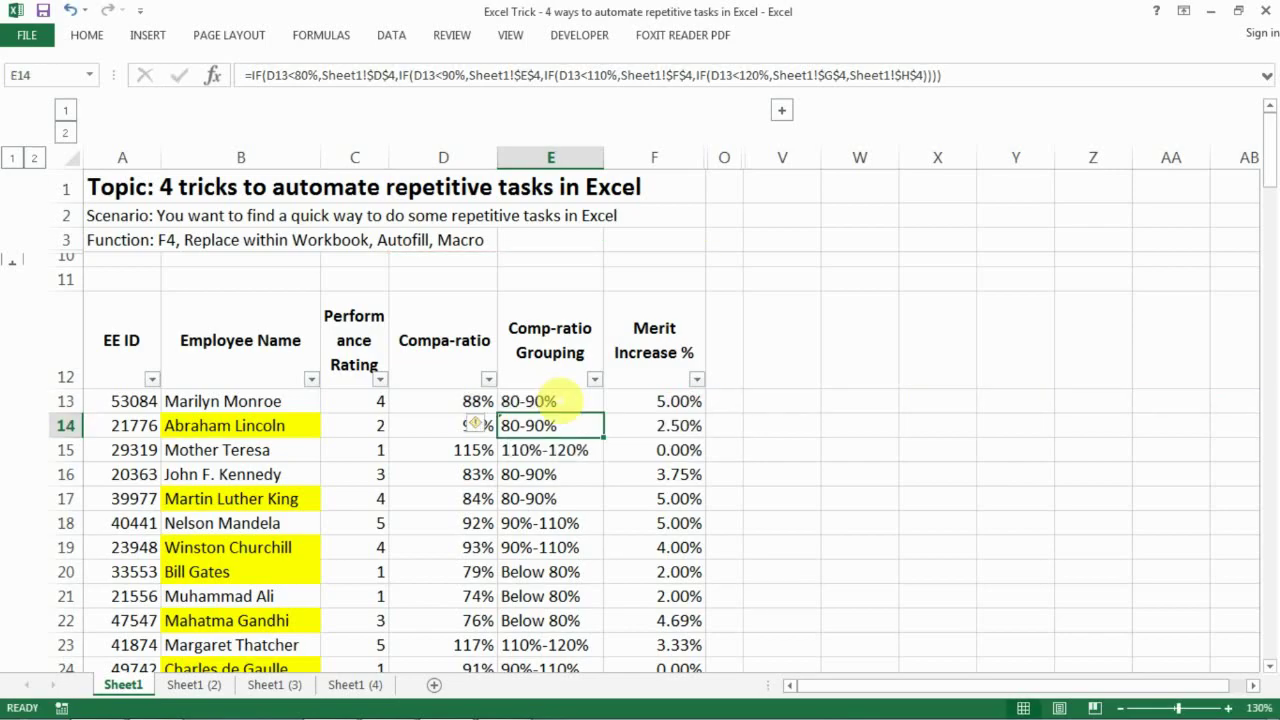
click(193, 684)
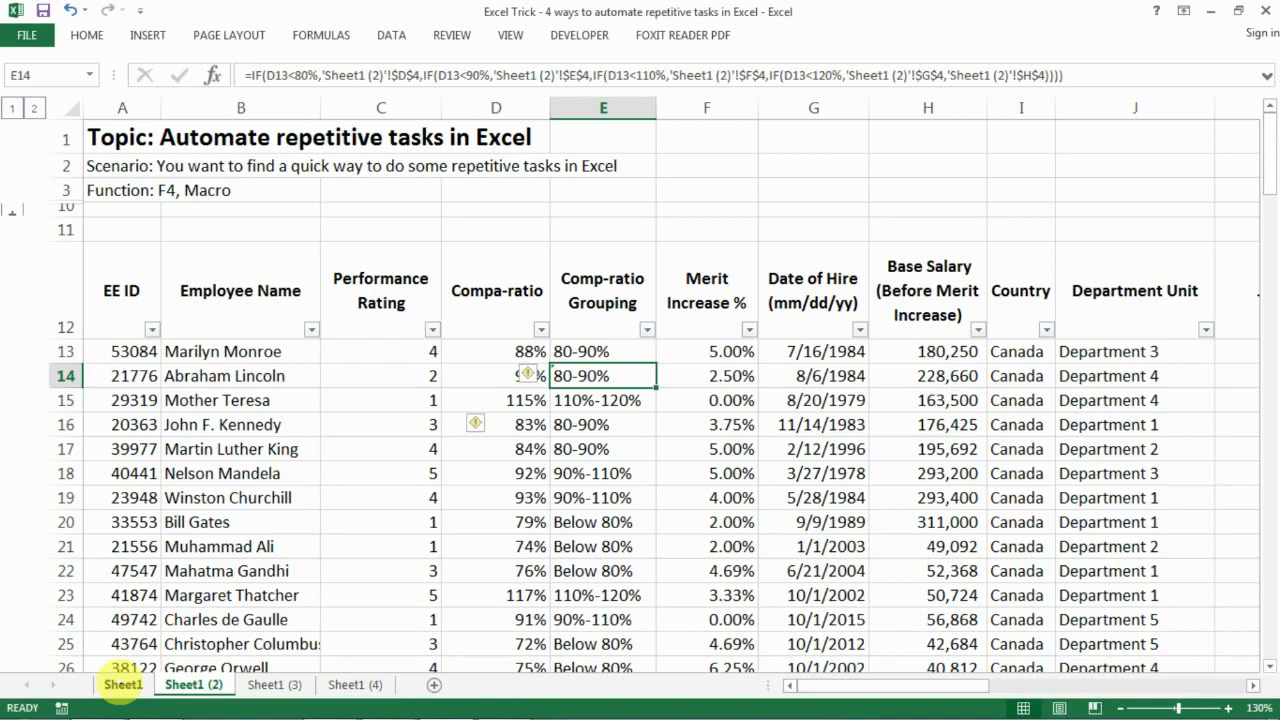
click(122, 684)
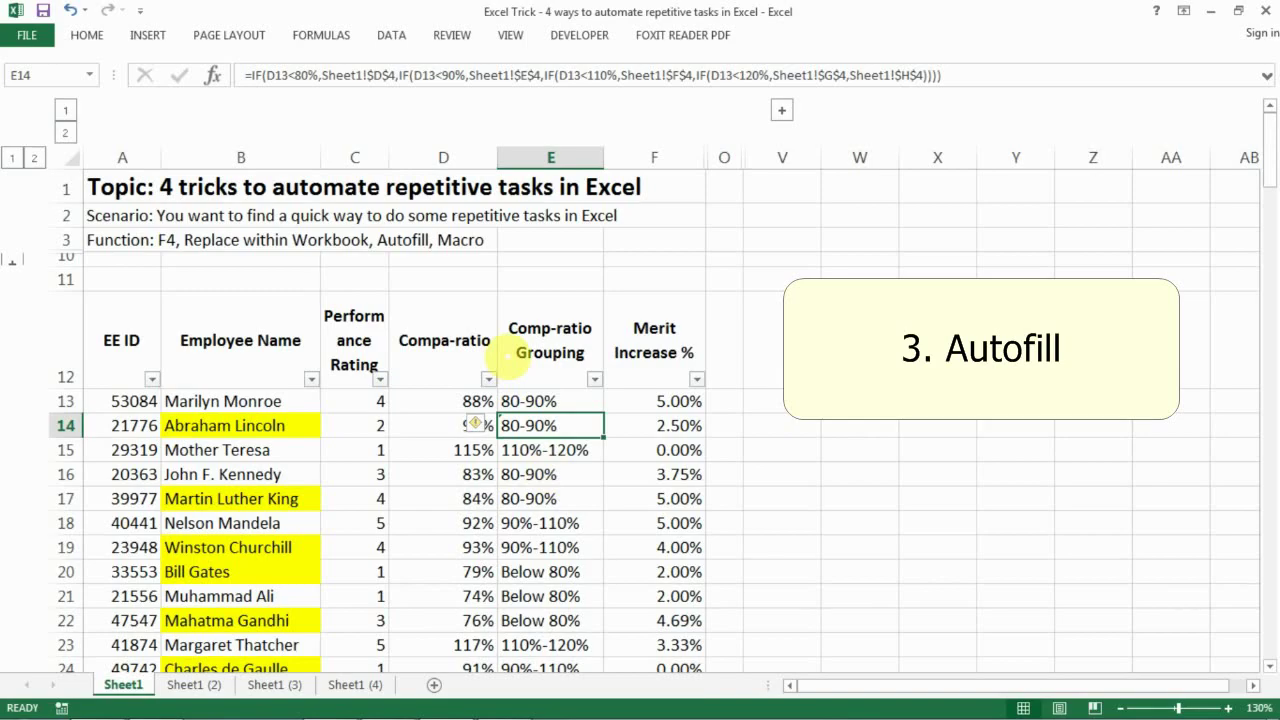
Step: Expand the collapsed columns P to U, and autofill weekdays only from Monday in P13, extending the fill to P23
click(781, 110)
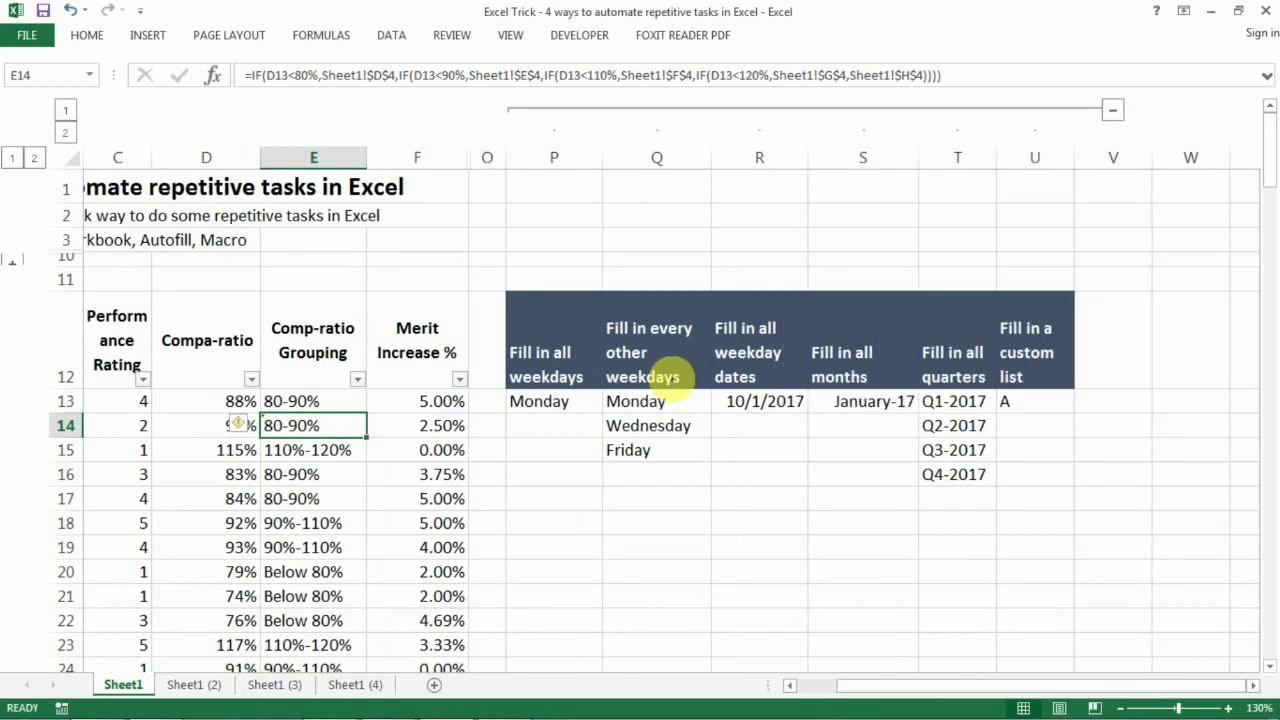
click(575, 400)
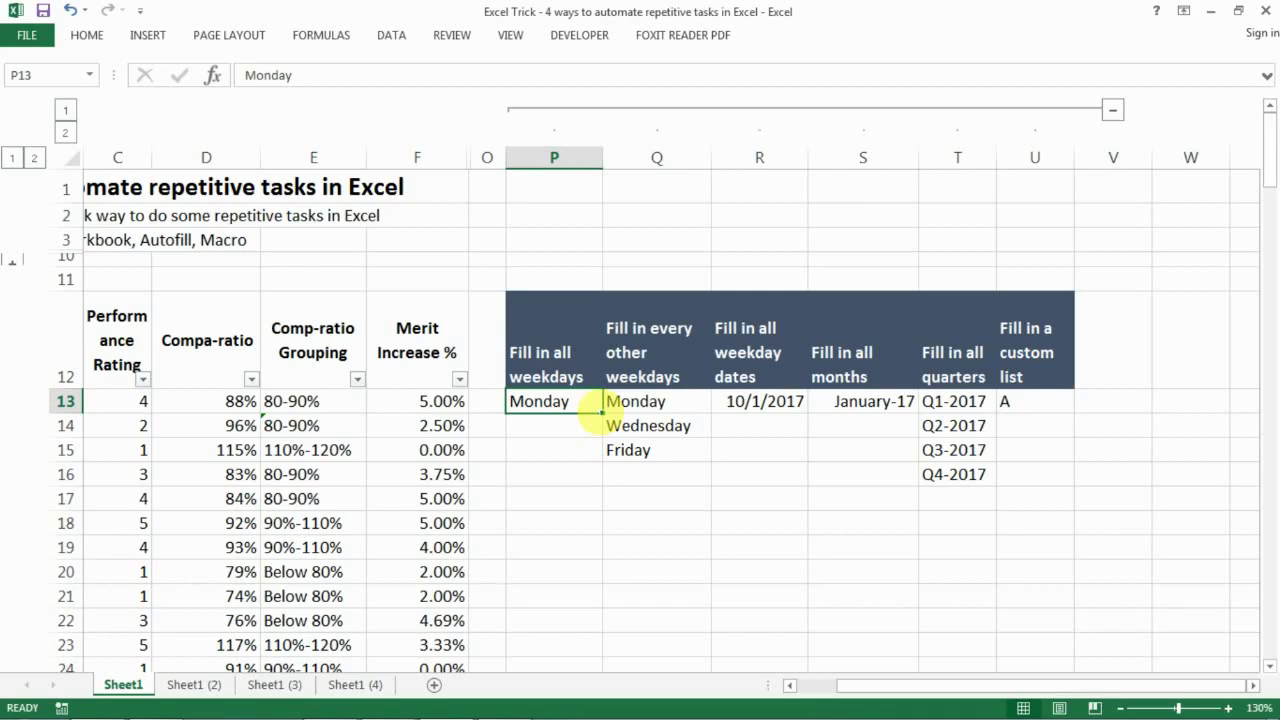
drag(602, 412, 579, 572)
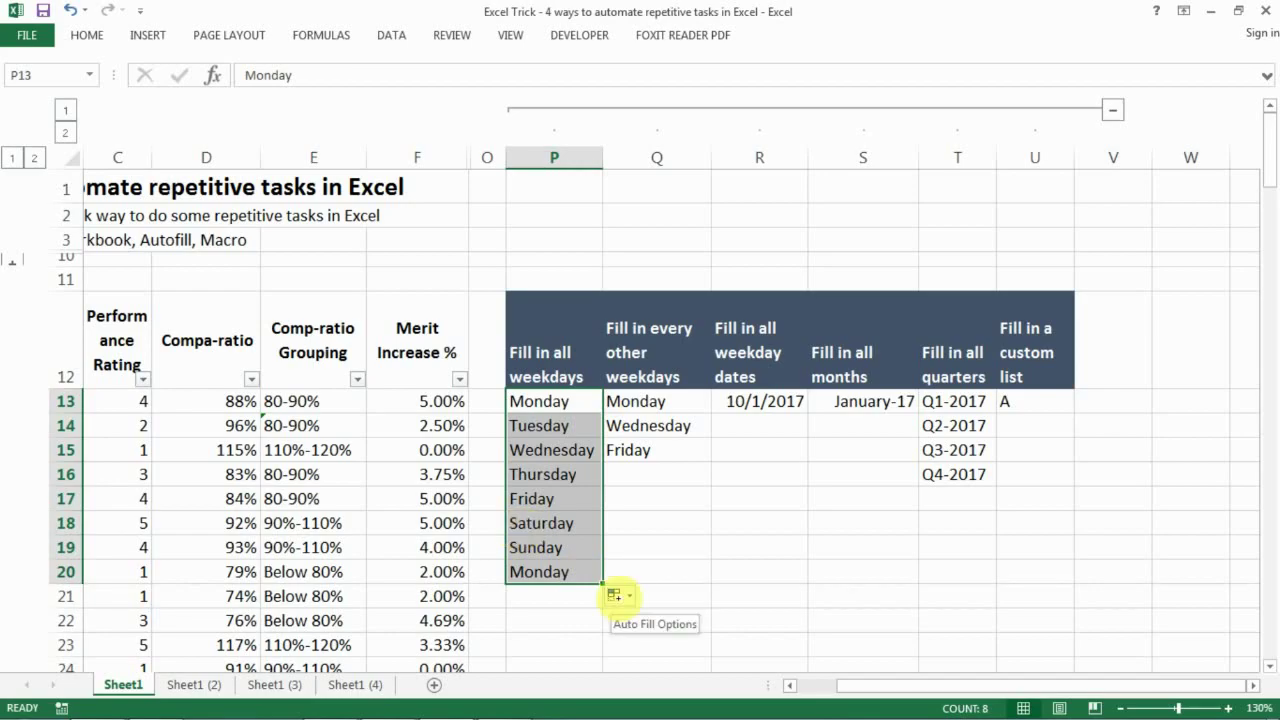
click(617, 596)
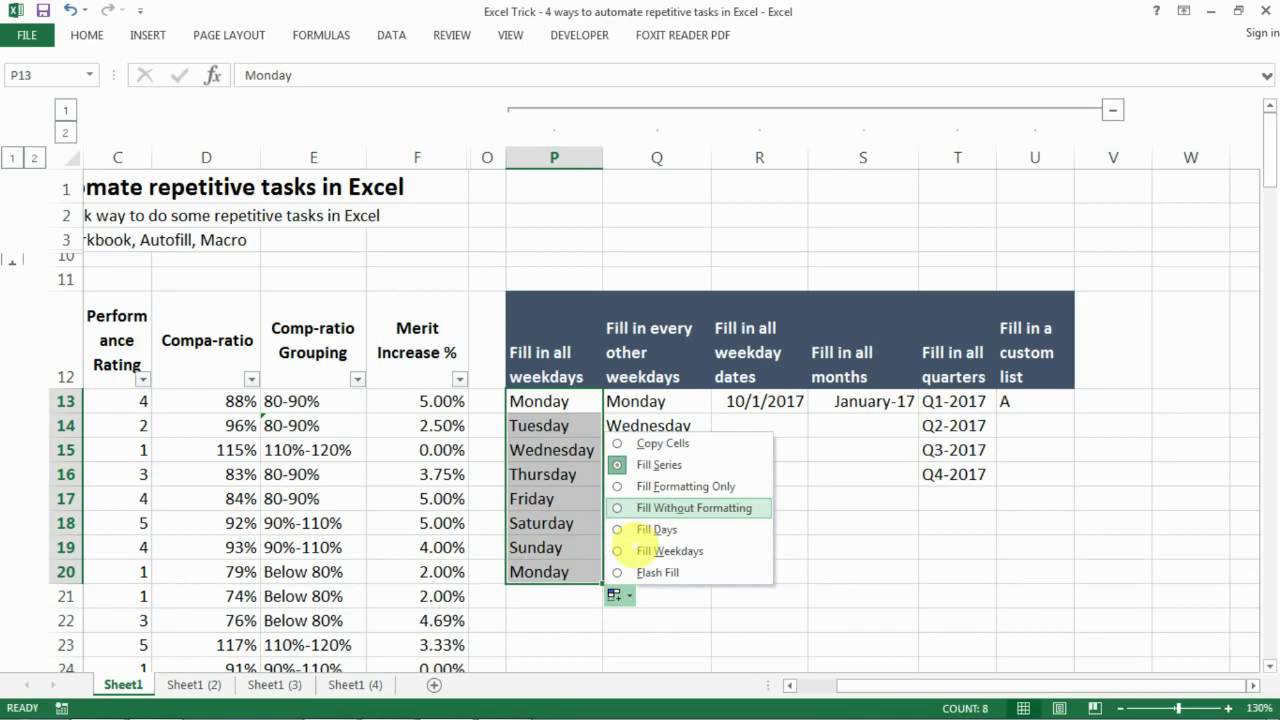
click(617, 550)
drag(603, 583, 595, 655)
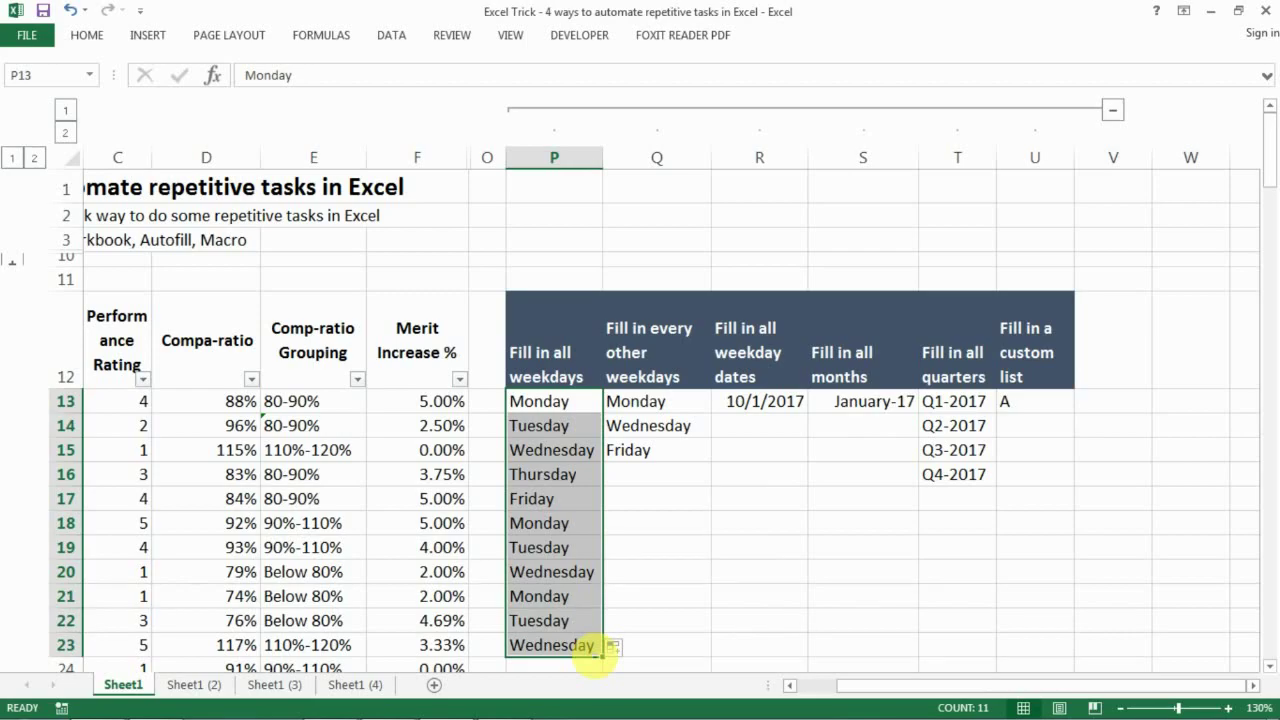
Step: Autofill every other weekday from the Monday, Wednesday, Friday pattern in Q13:Q15 down to Q22, using the Fill Weekdays option
click(664, 384)
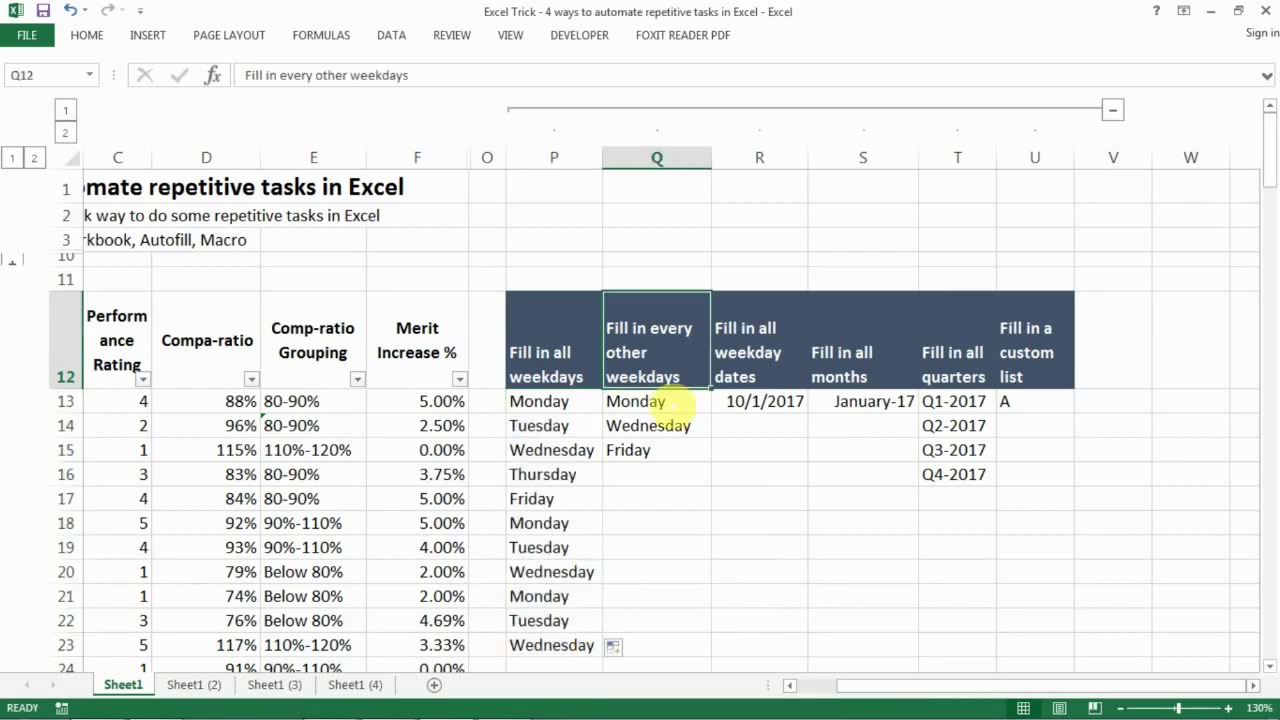
click(673, 402)
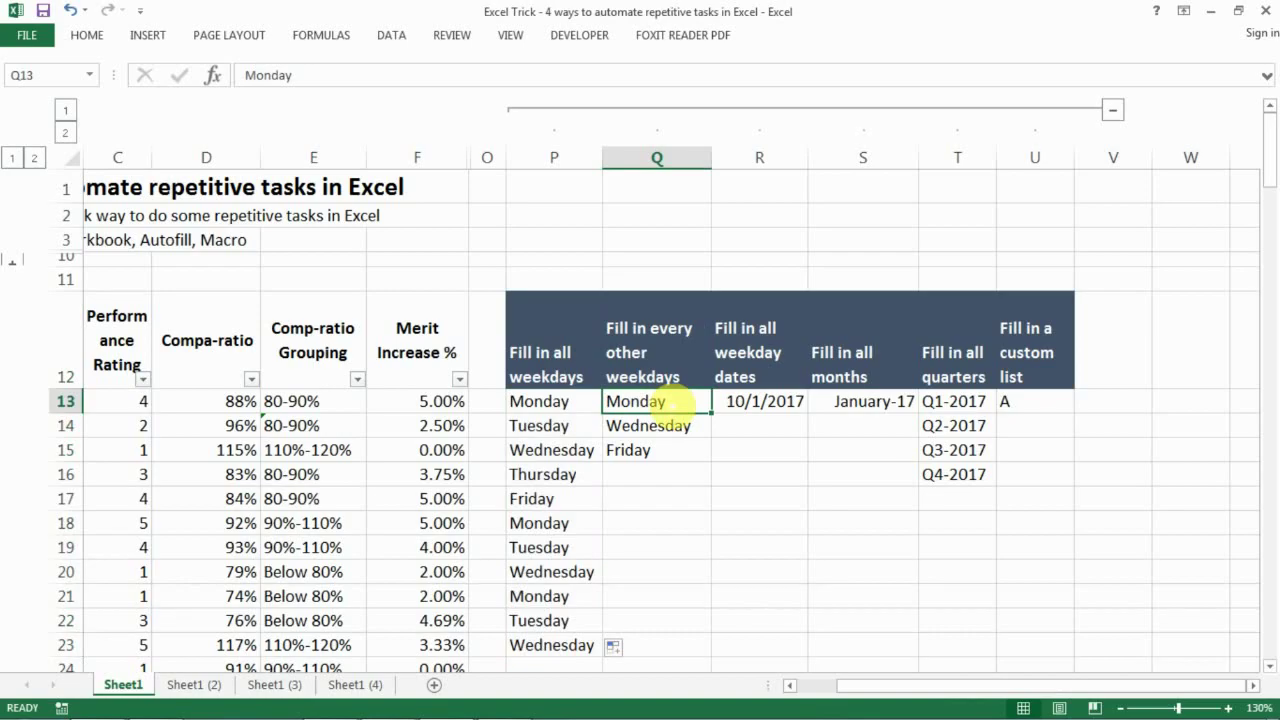
click(706, 457)
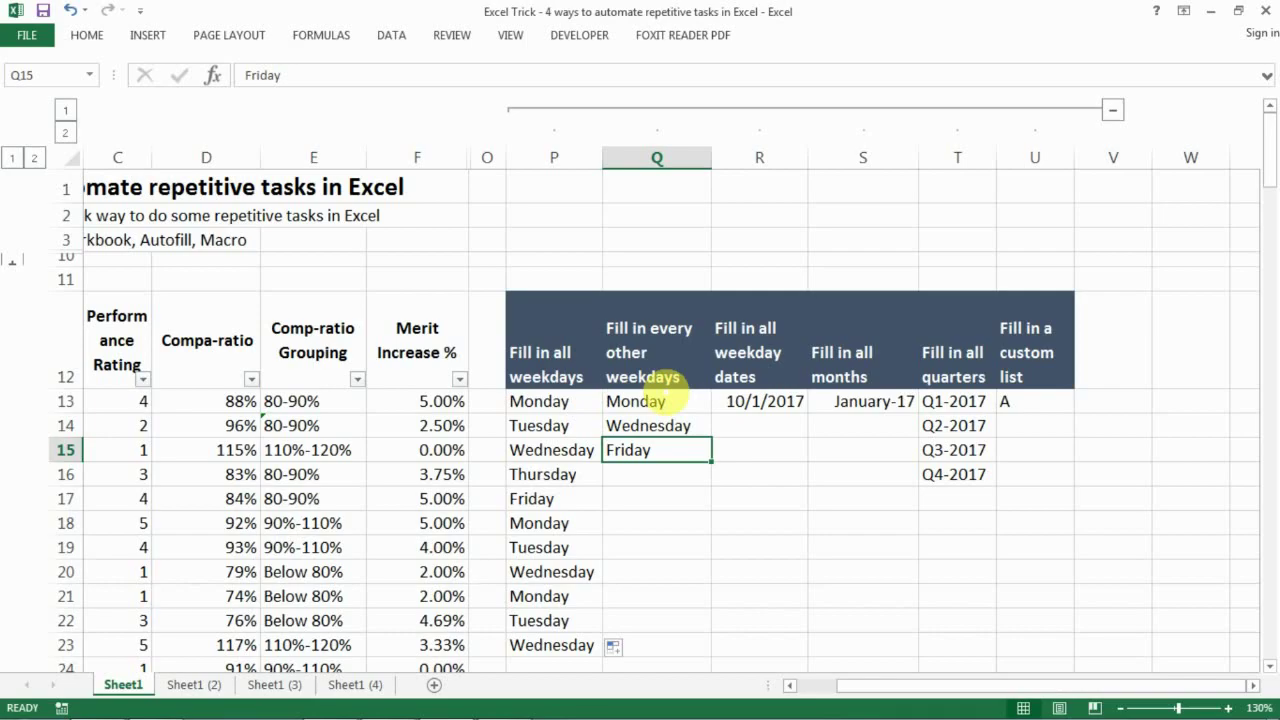
drag(666, 396, 658, 437)
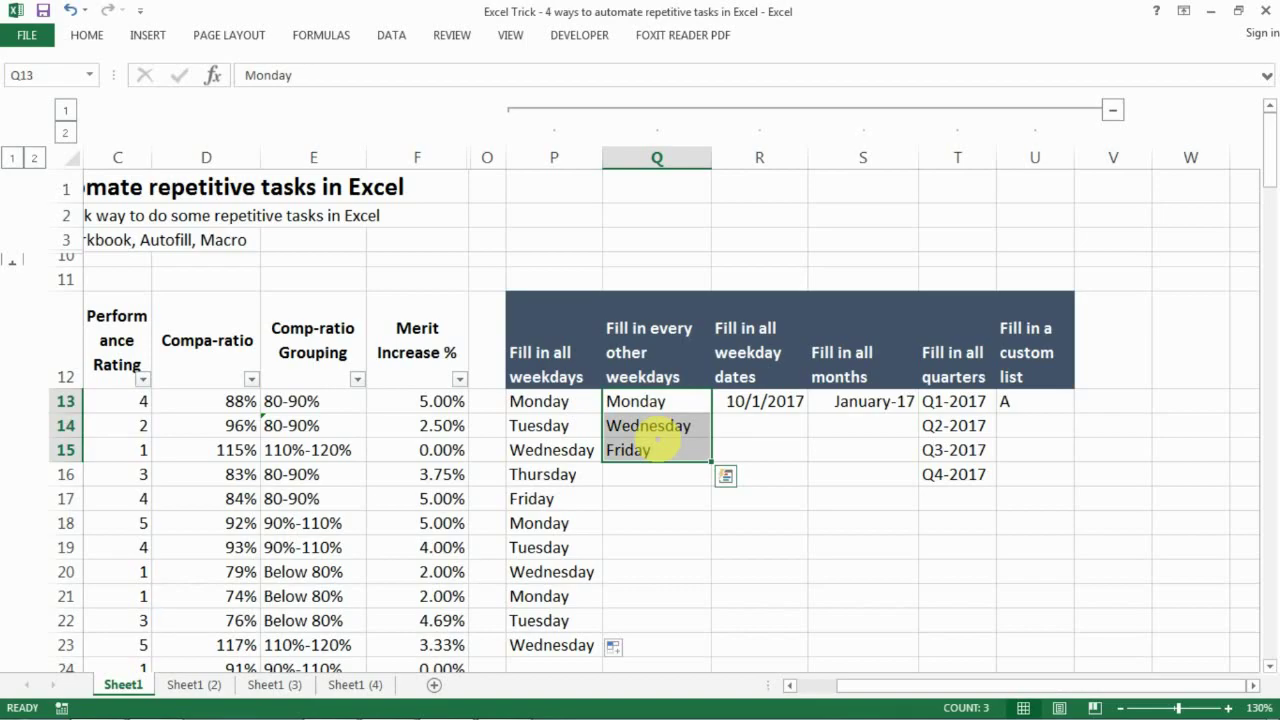
drag(711, 461, 711, 628)
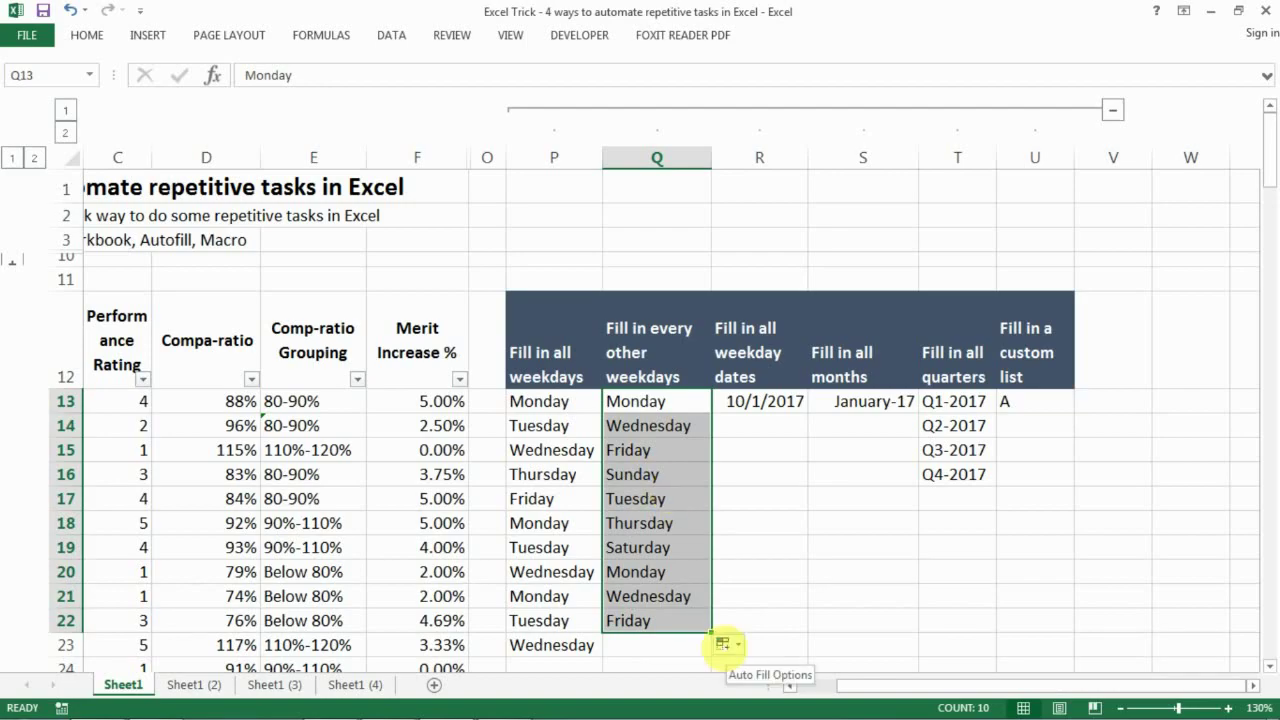
click(722, 644)
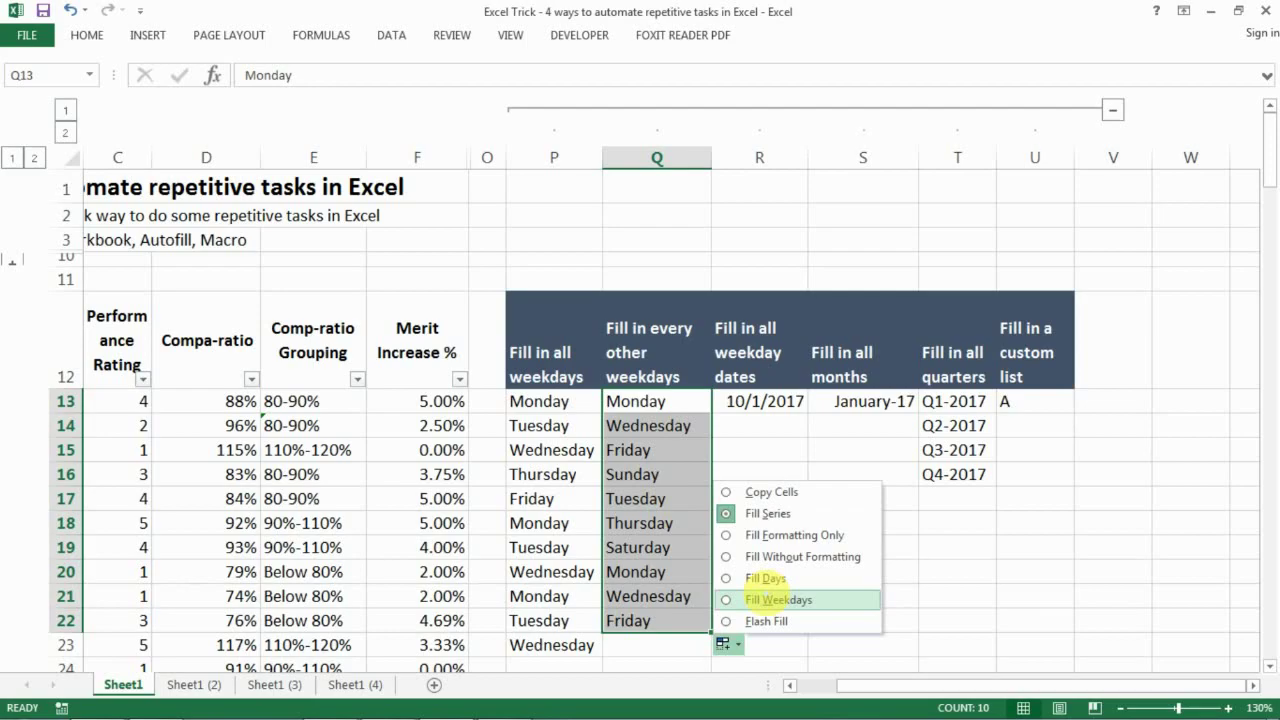
click(776, 598)
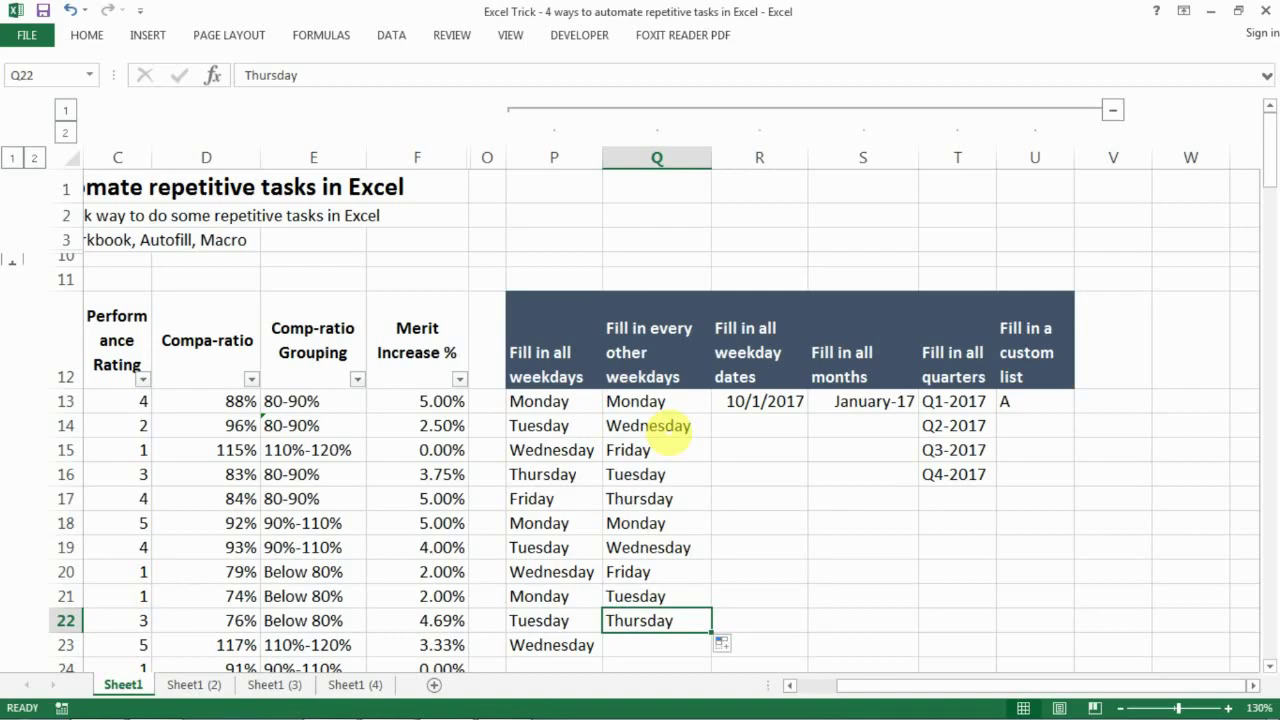
Step: Autofill the dates from 10/1/2017 in R13 down to R25, using the Fill Weekdays option
scroll(668, 432, down, 1)
click(790, 320)
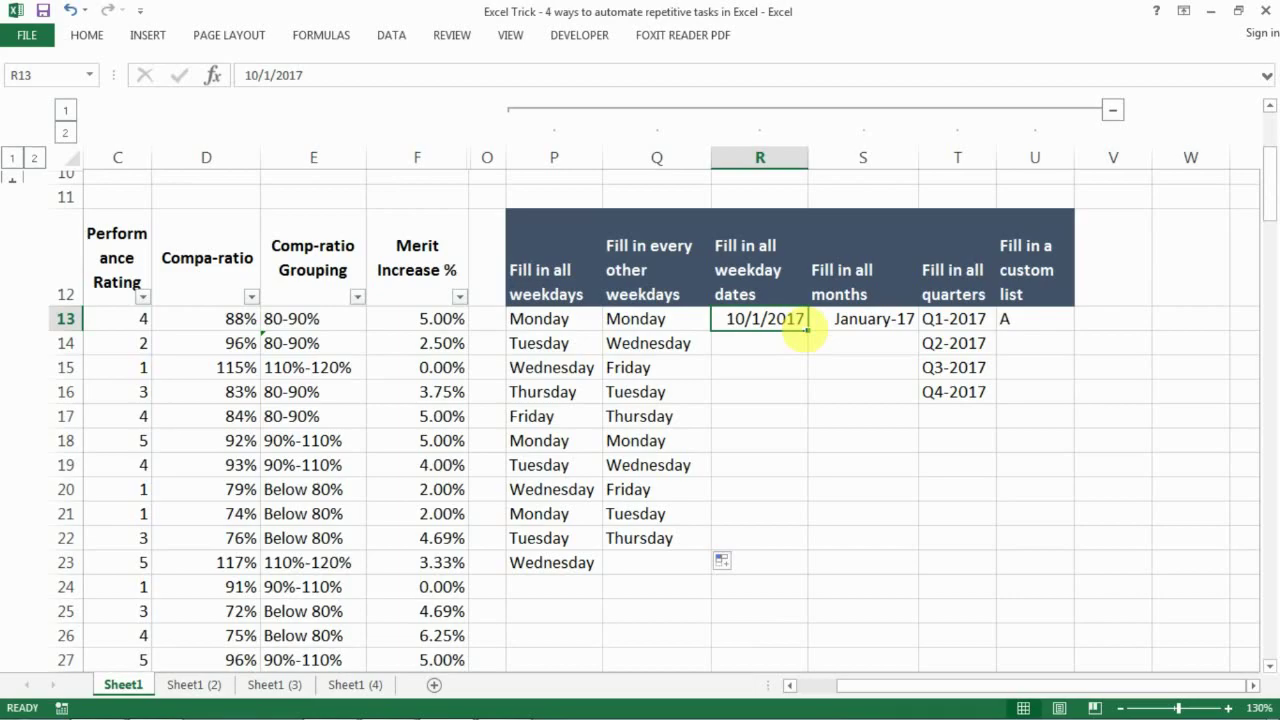
drag(806, 330, 805, 620)
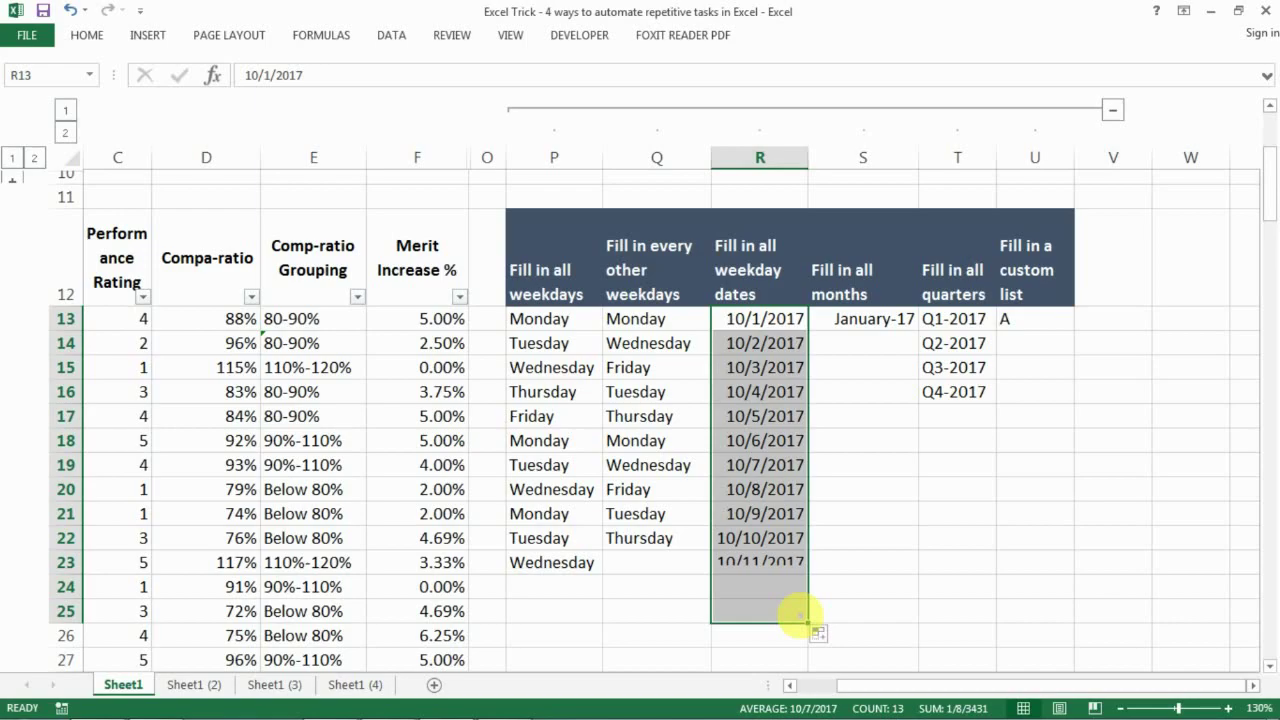
click(820, 634)
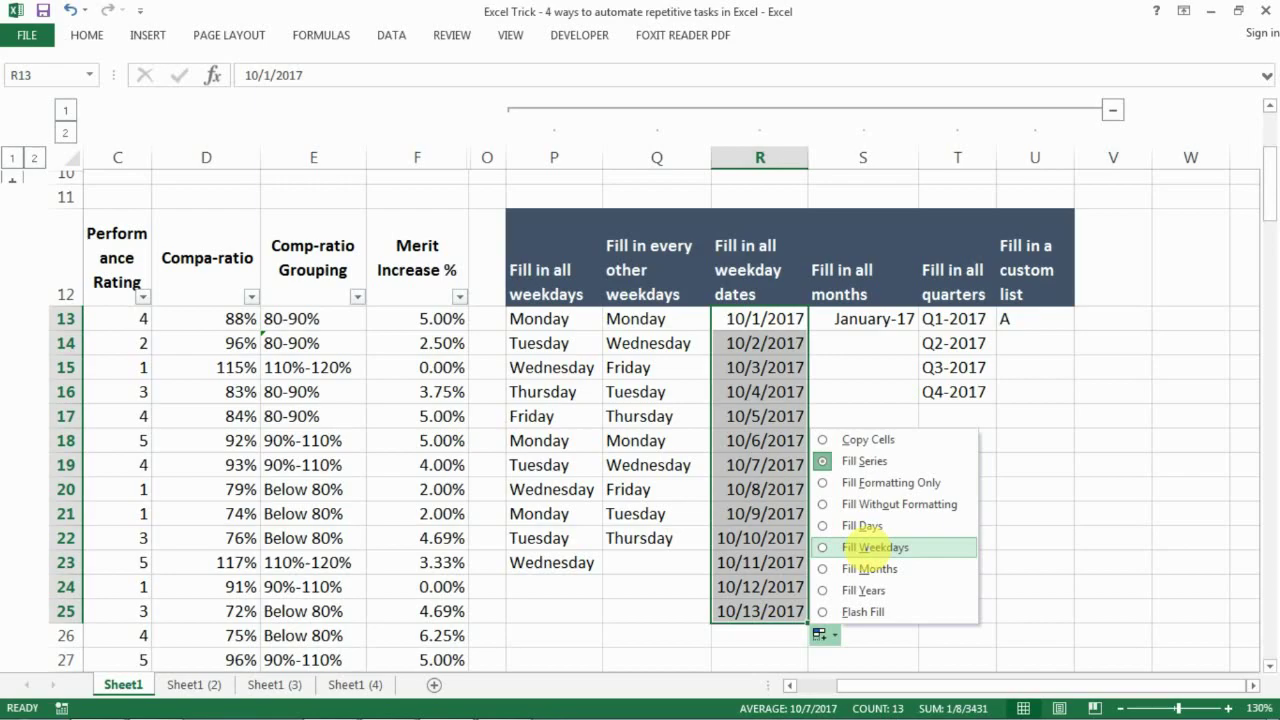
click(862, 546)
Step: Autofill months from January-17 in S13 to December-17 in S24, and quarters from Q1-2017 in T13 to Q2-2020 in T26
click(872, 328)
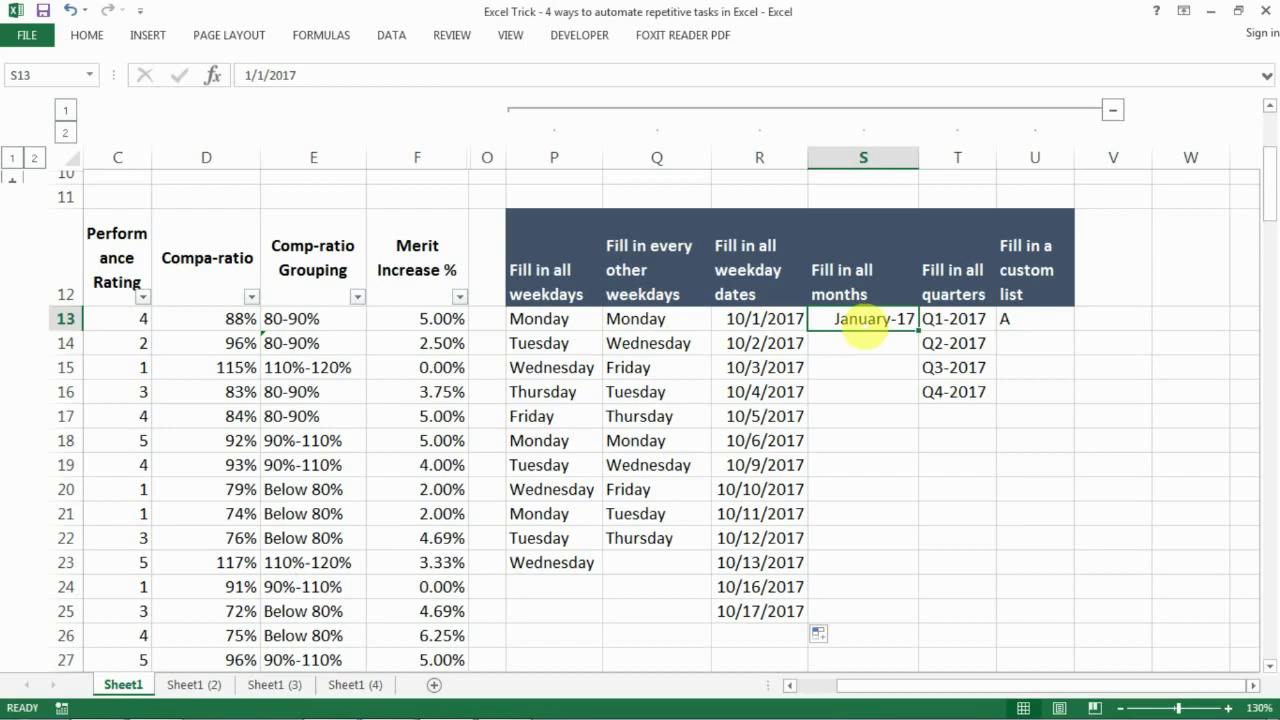
click(87, 35)
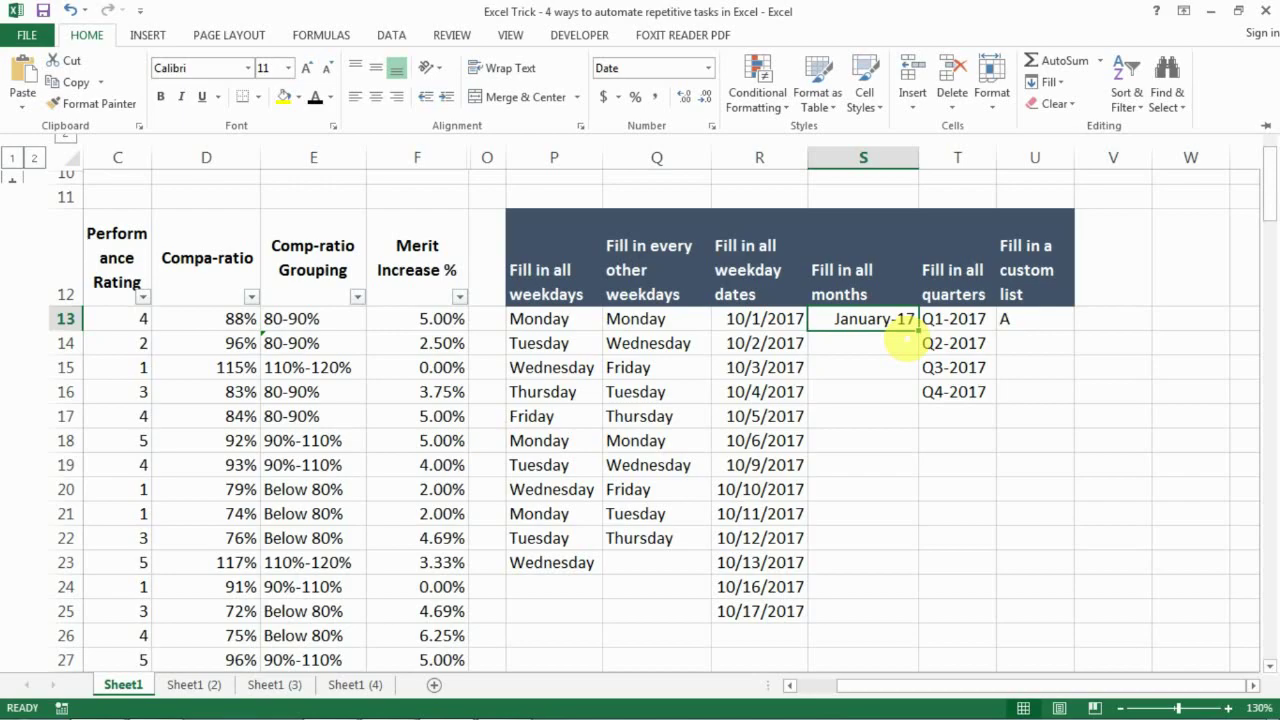
drag(916, 330, 920, 600)
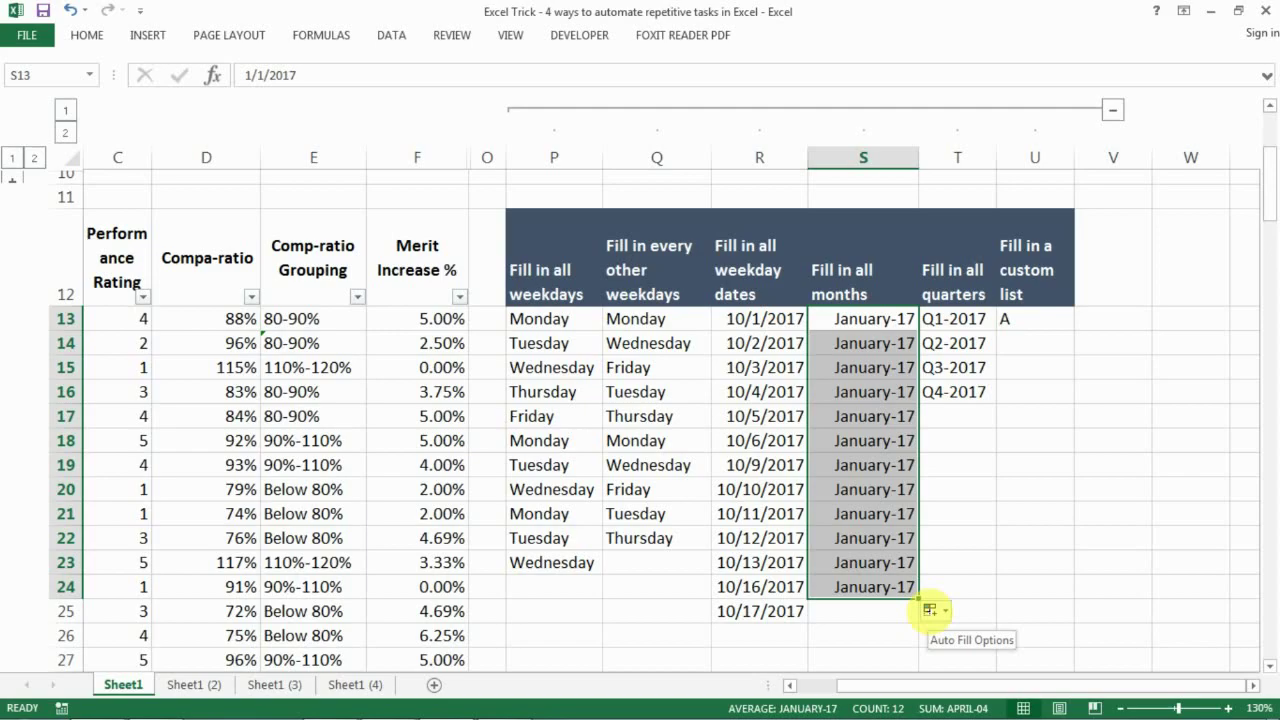
click(950, 318)
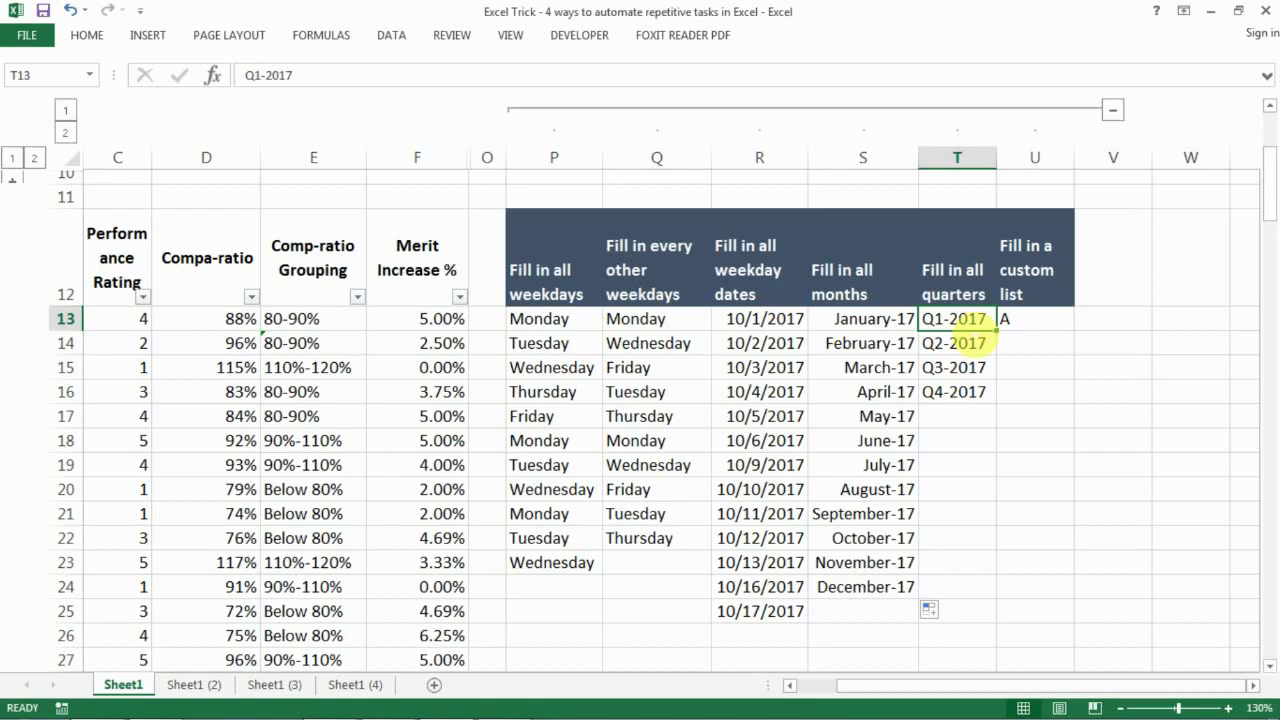
drag(997, 330, 1000, 635)
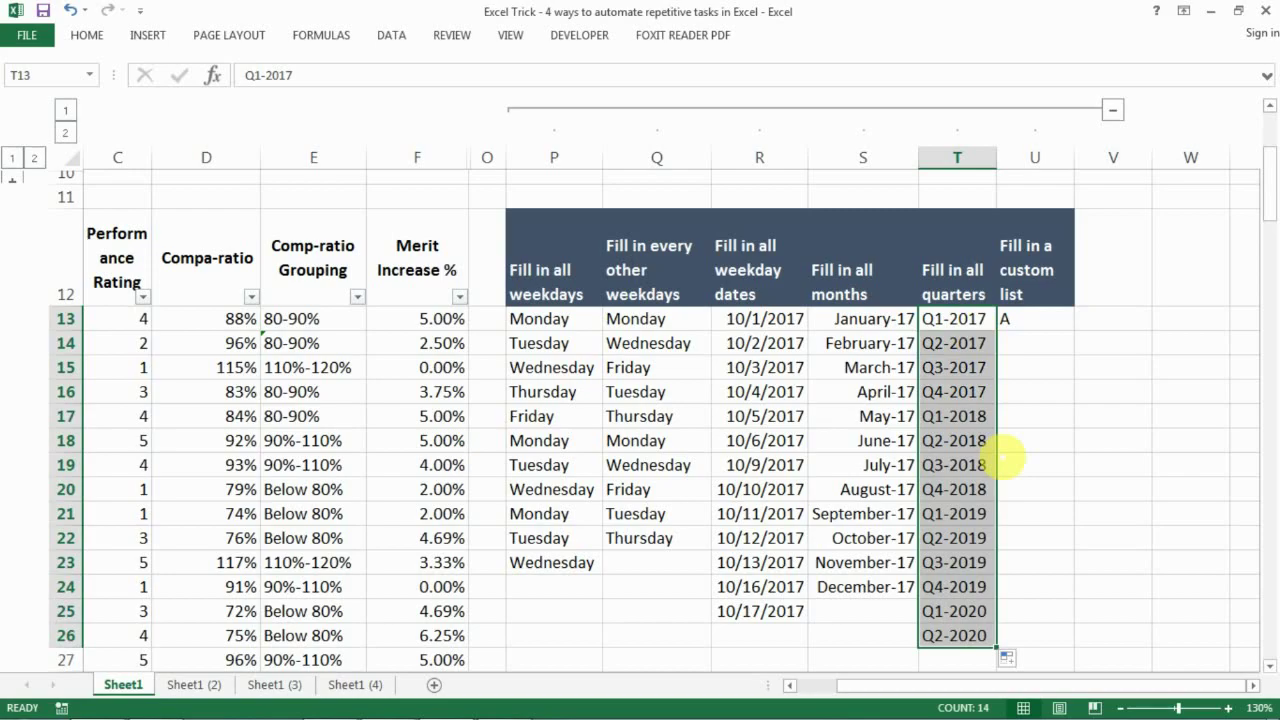
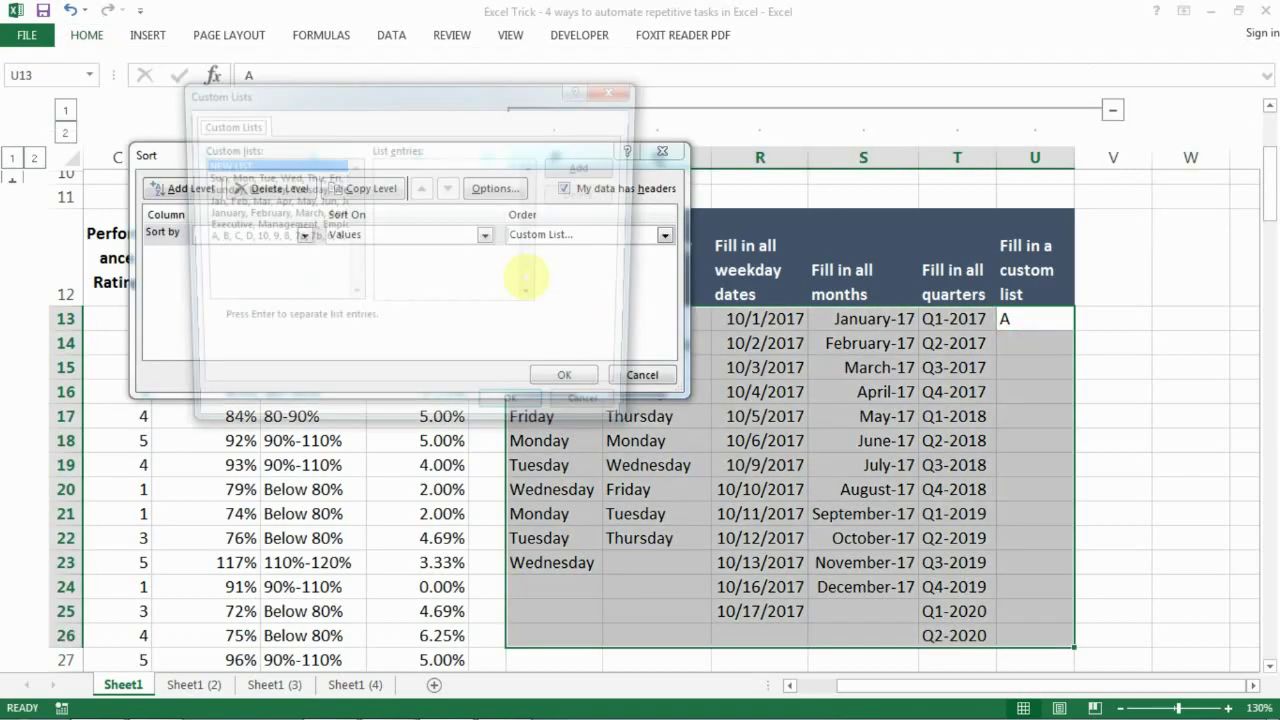
Step: Examine the entries of the Executive, Management, Employee custom list and the A, B, C, D, 10 custom list, and cancel the sort
click(290, 226)
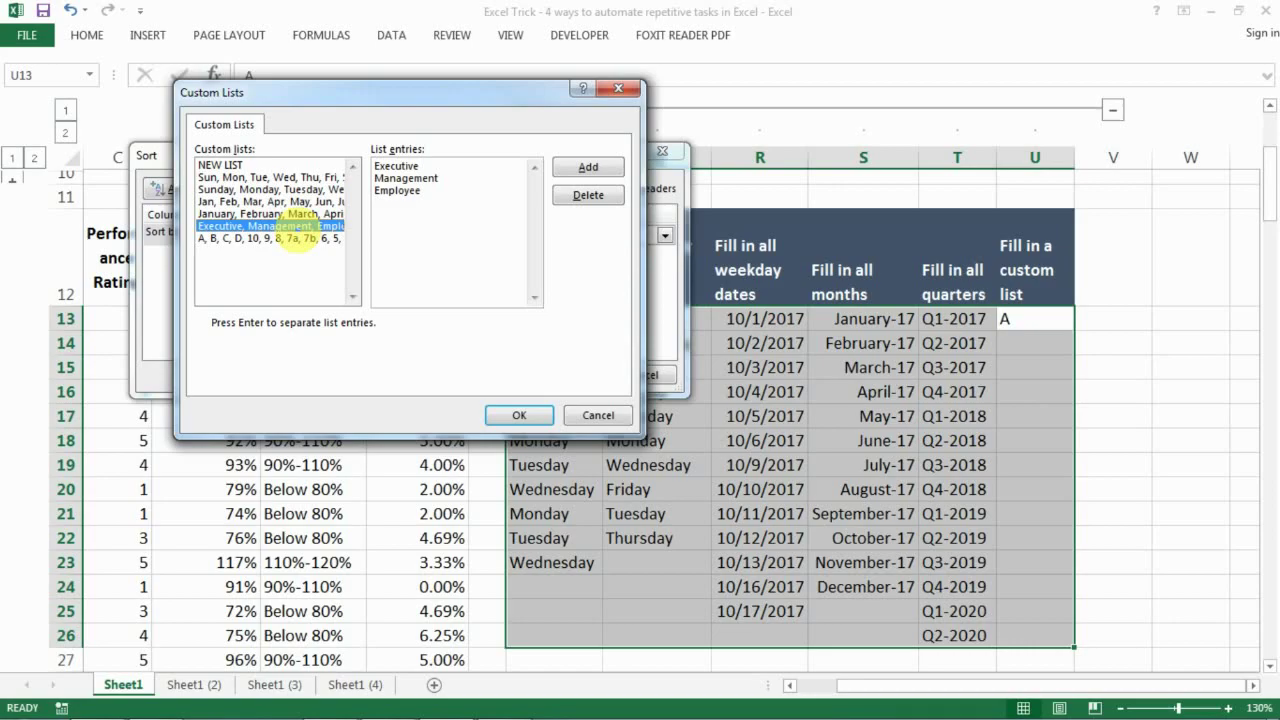
click(295, 239)
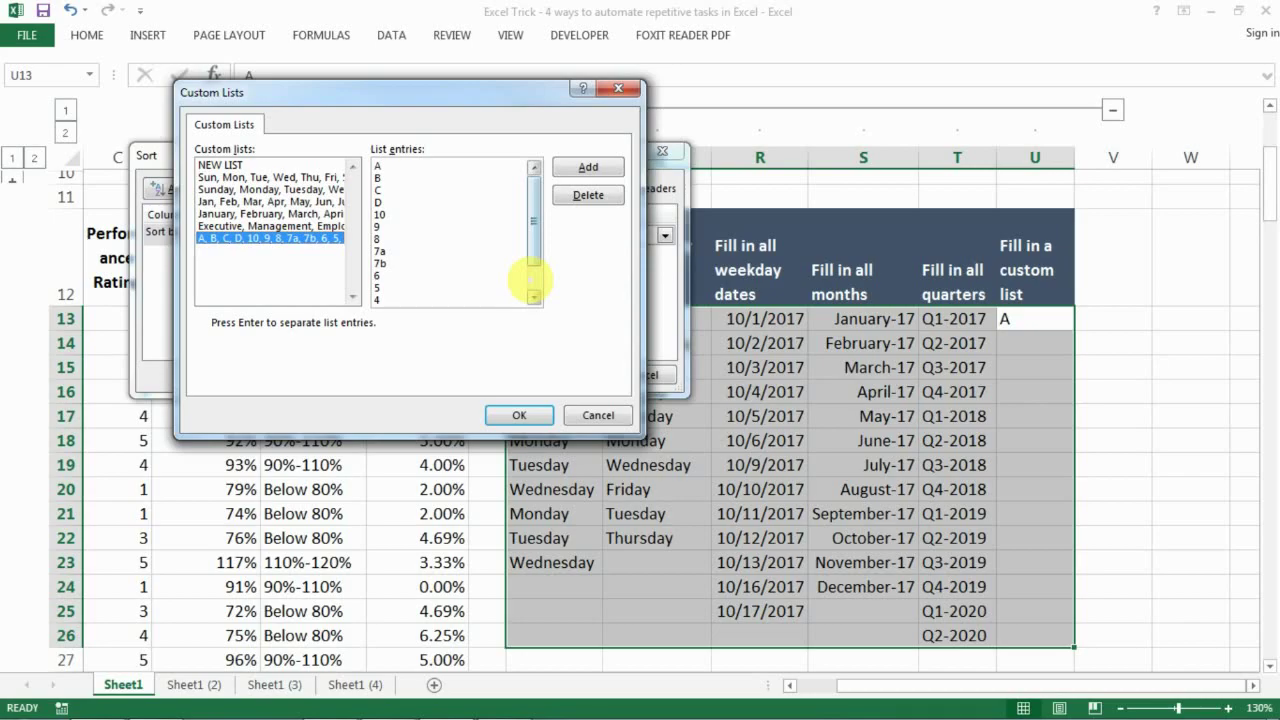
key(Return)
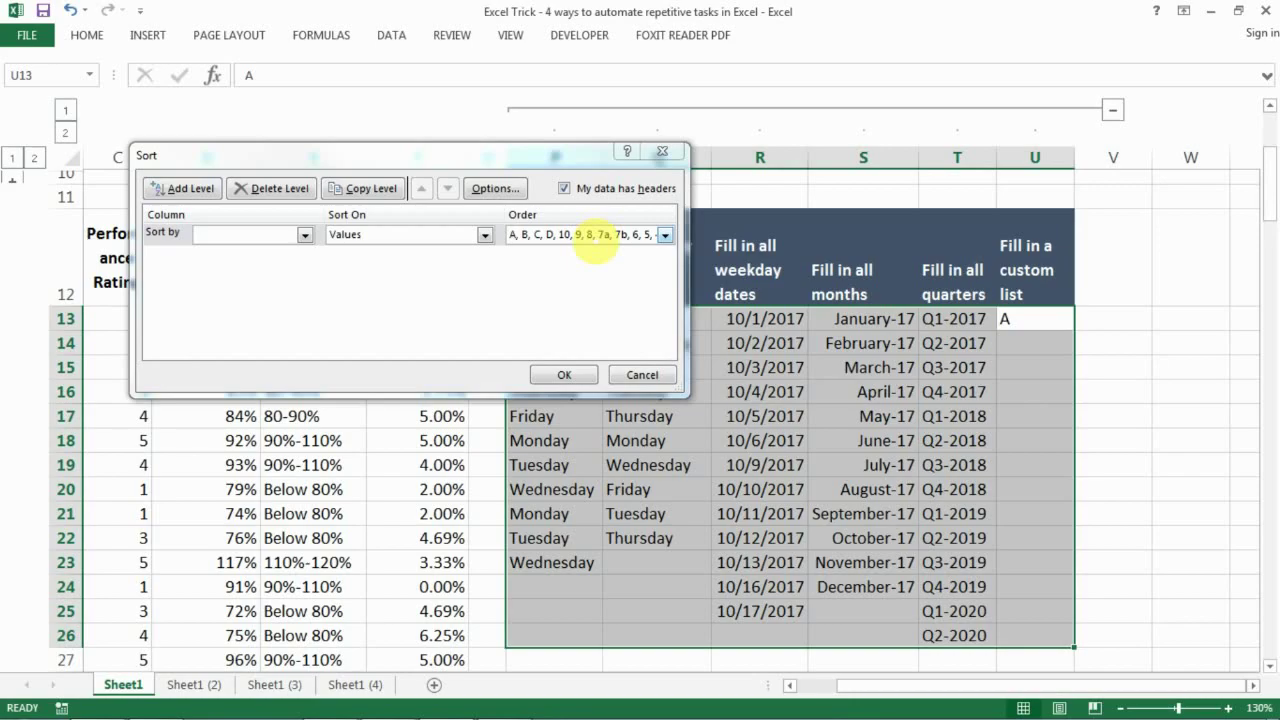
key(Escape)
Step: Autofill the custom list starting with A in U13 down column U
click(1041, 318)
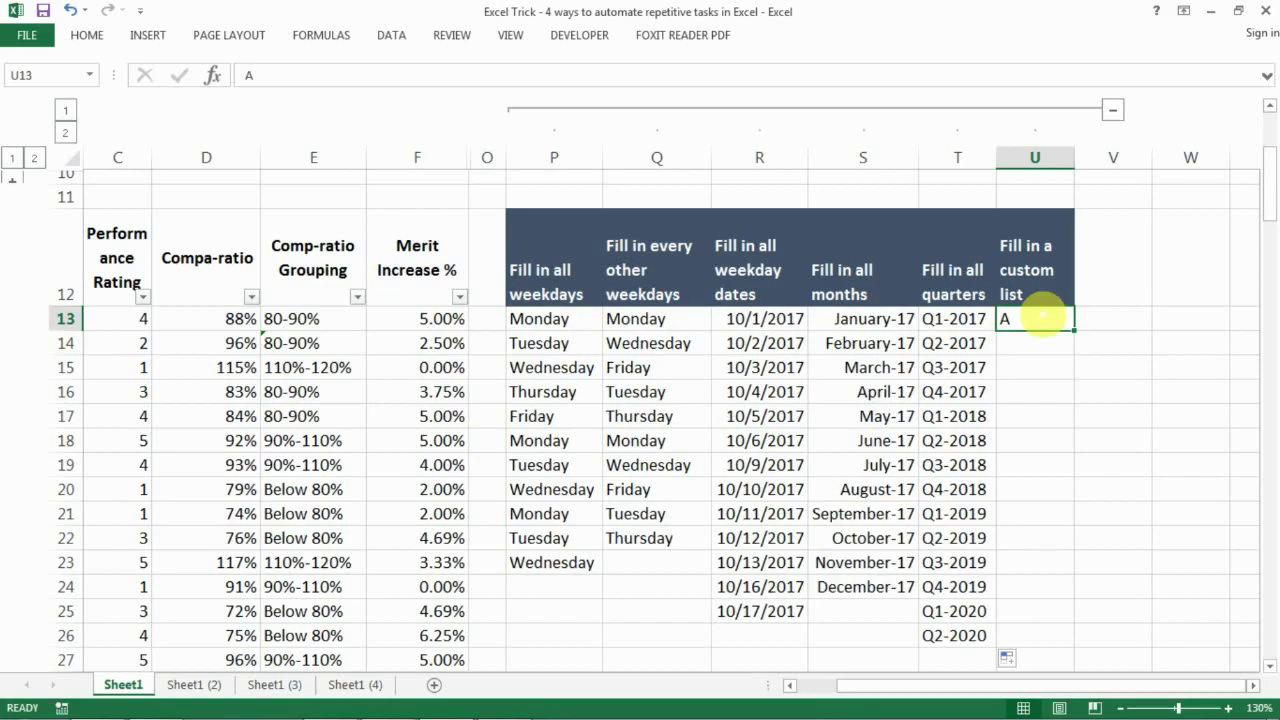
drag(1074, 330, 1094, 708)
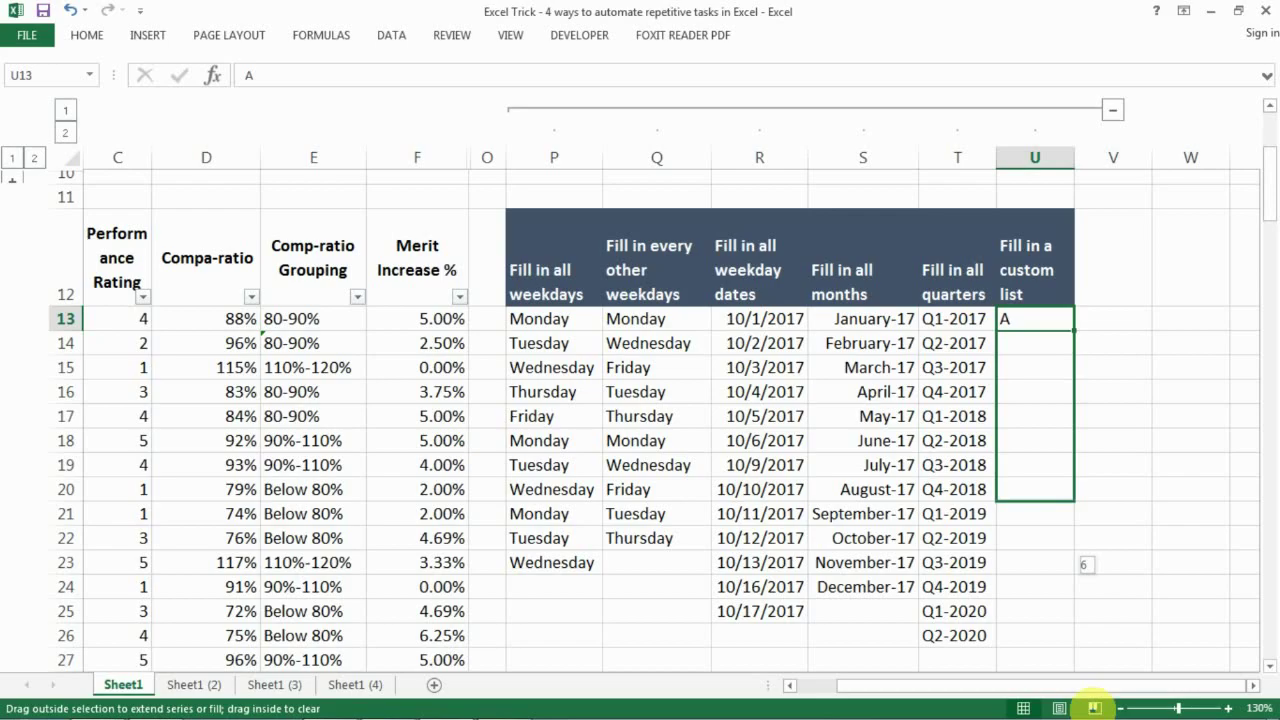
drag(1093, 706, 970, 660)
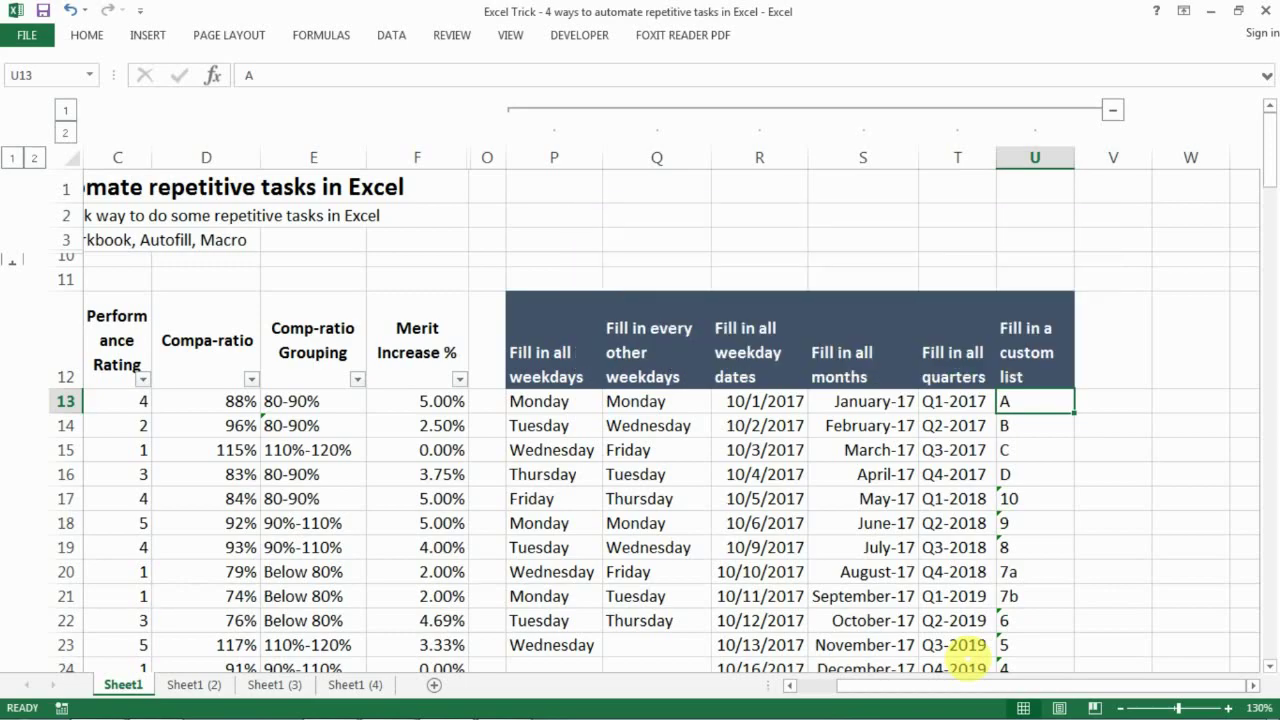
scroll(1000, 497, left, 3)
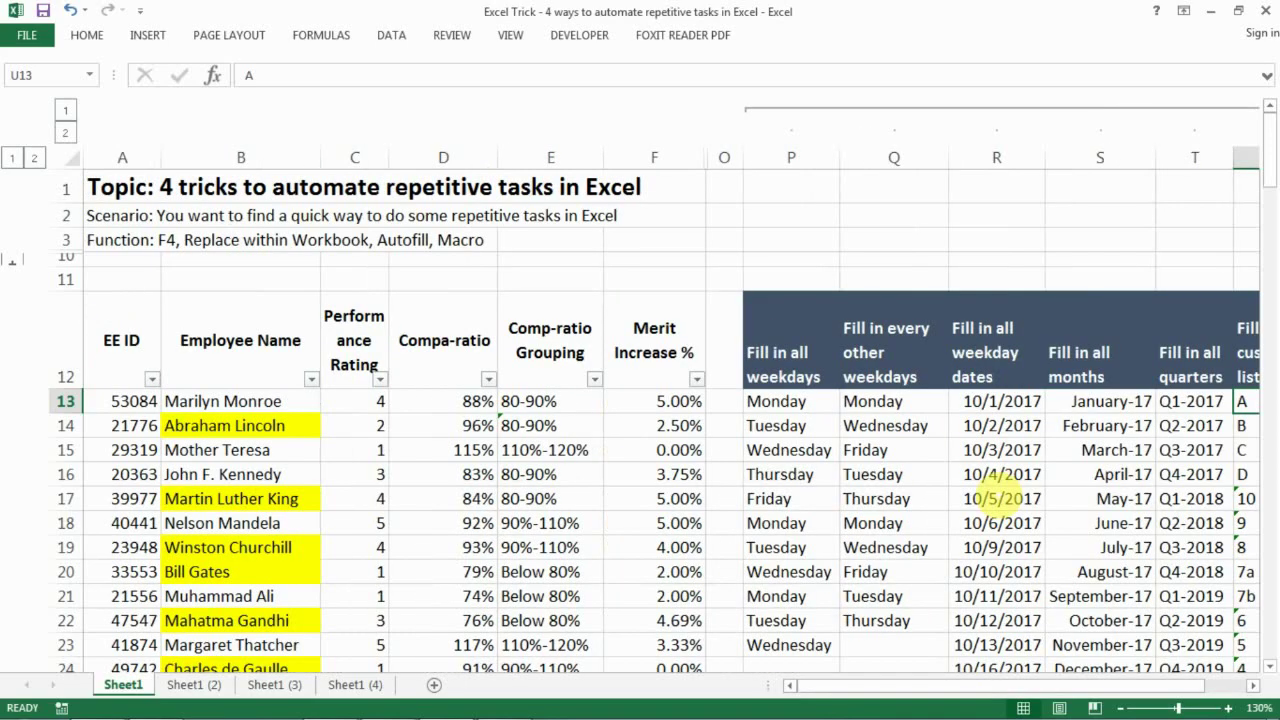